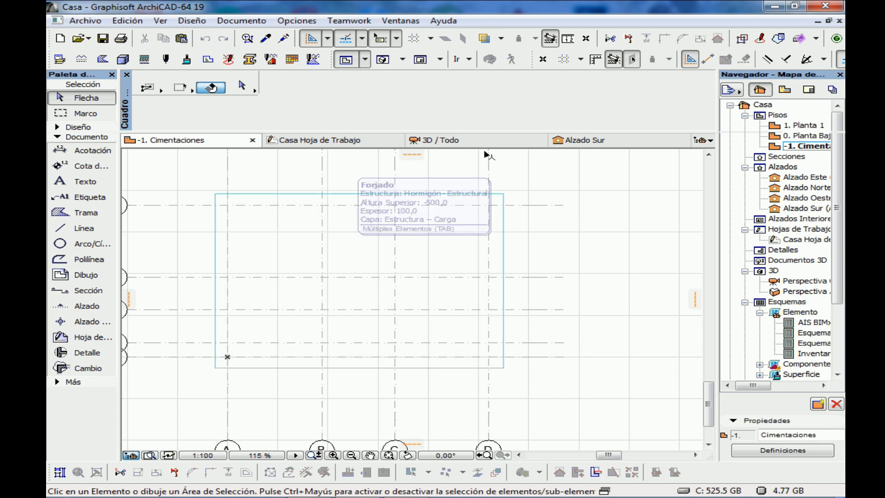
# Inspect the foundation slab in the 3D view and return to the Cimentaciones floor plan
pyautogui.press('F3')
pyautogui.click(373, 288)
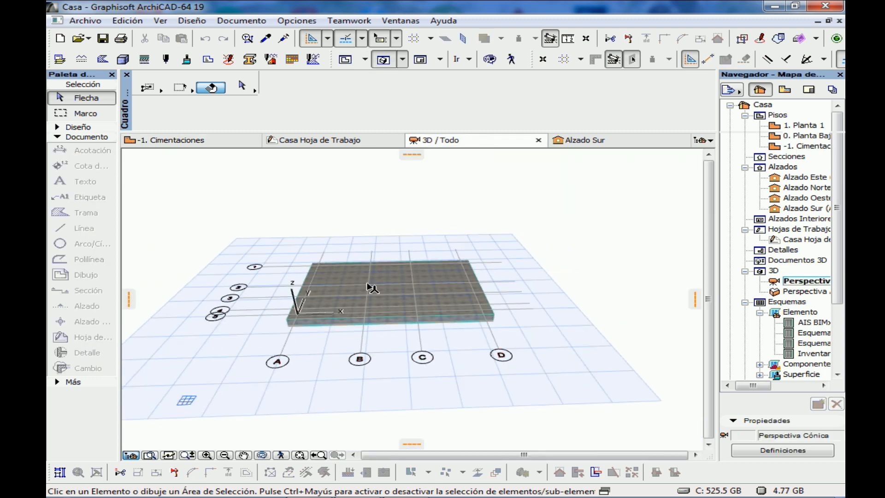
pyautogui.click(221, 144)
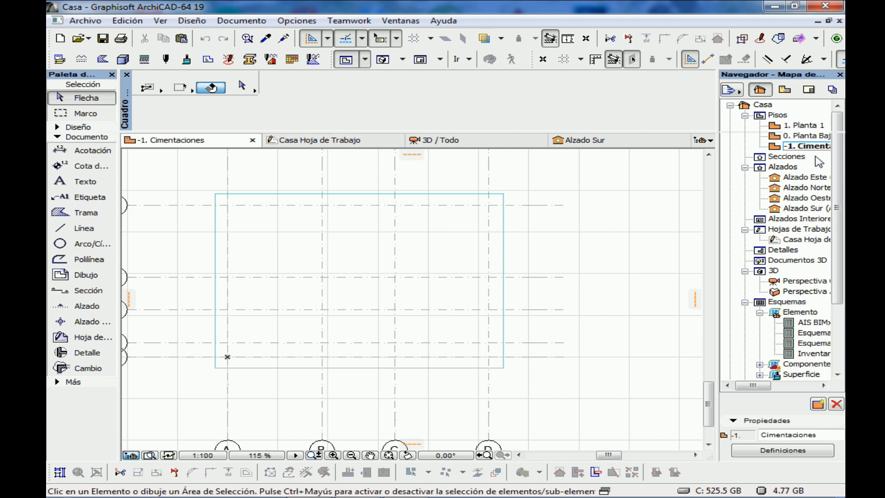
# Open the Planta Baja floor plan and show the Cimentaciones story as its trace reference
pyautogui.click(801, 138)
pyautogui.doubleClick(800, 139)
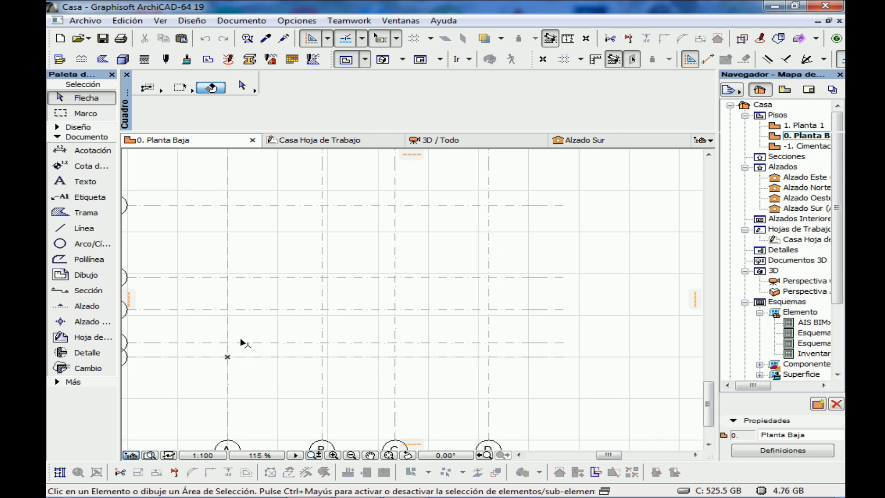
pyautogui.click(804, 147)
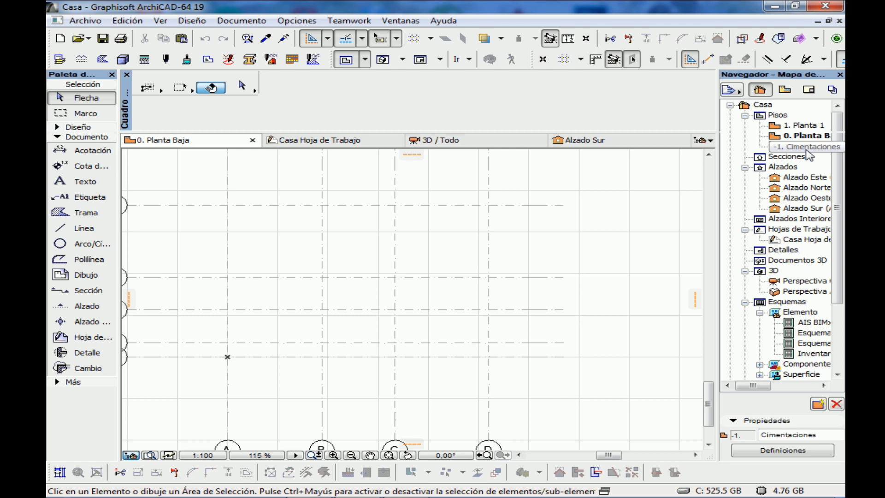
pyautogui.rightClick(804, 147)
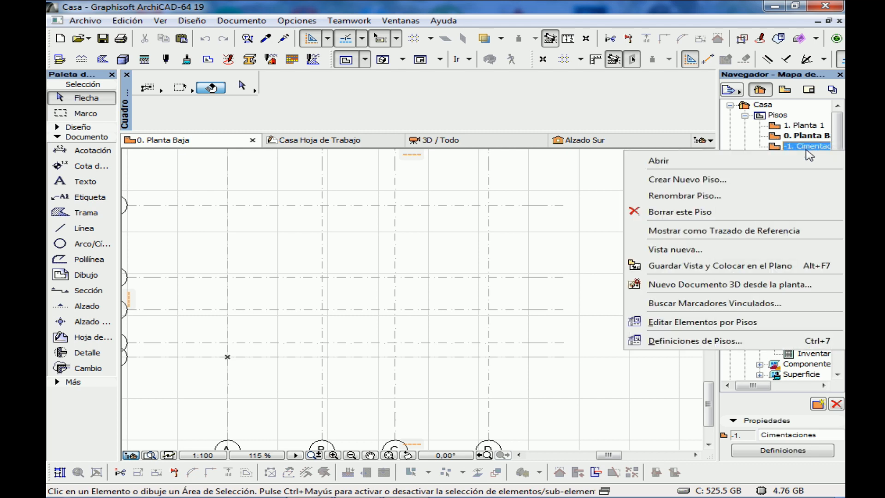
pyautogui.click(774, 231)
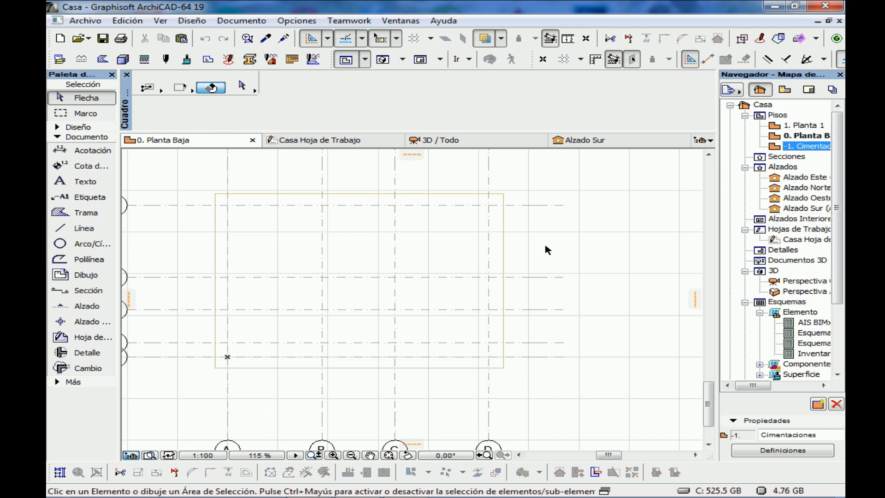
# Measure the thickness of the exterior wall beside the sofa bedroom on the ground-floor plan in the Casa worksheet
pyautogui.click(86, 128)
pyautogui.click(81, 189)
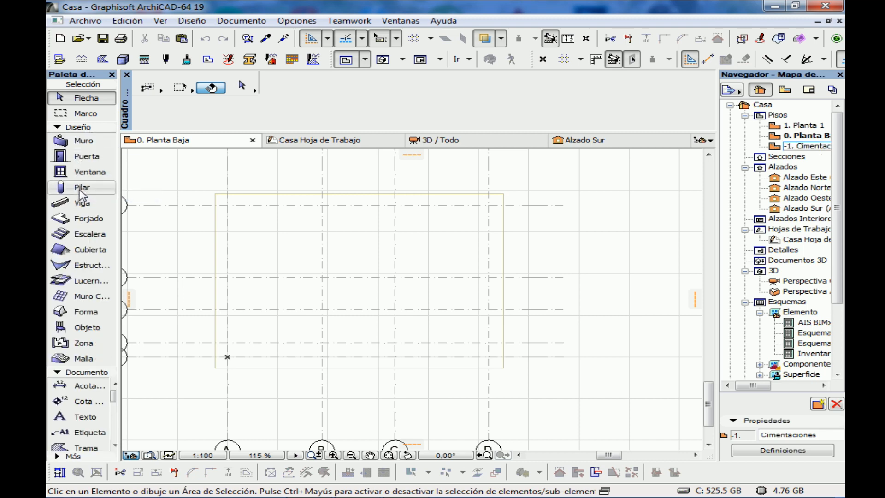
pyautogui.click(330, 143)
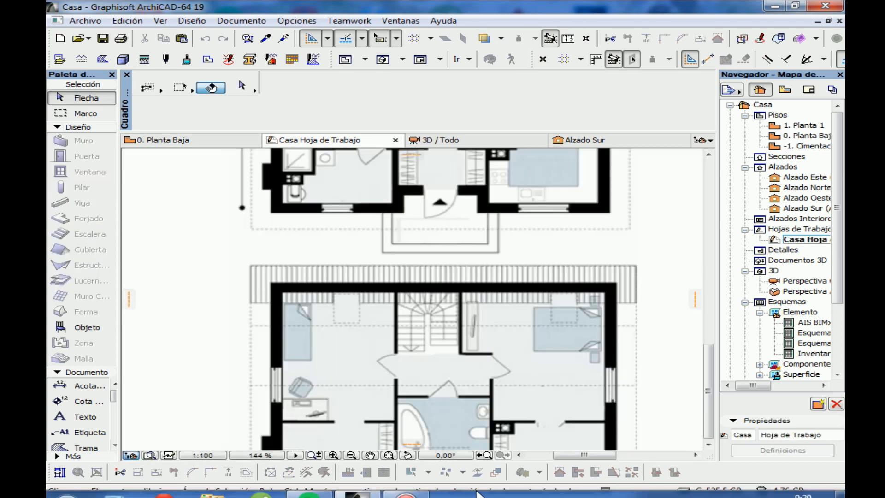
pyautogui.scroll(-1, 446, 438)
pyautogui.moveTo(401, 247); pyautogui.dragTo(364, 346, button='middle')
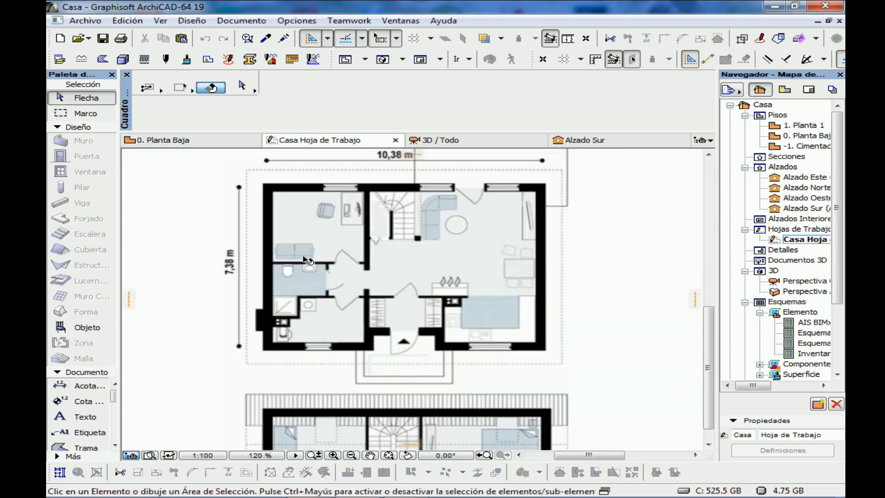
pyautogui.scroll(1, 302, 261)
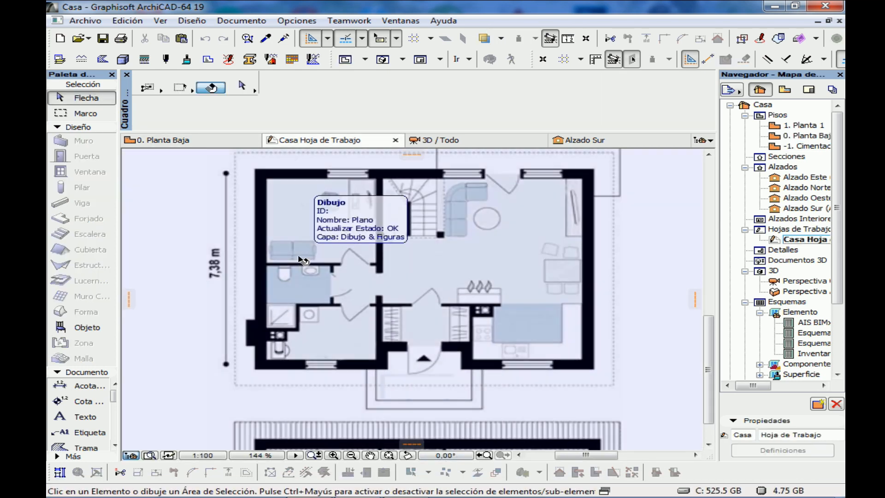
pyautogui.press('m')
pyautogui.scroll(8, 258, 256)
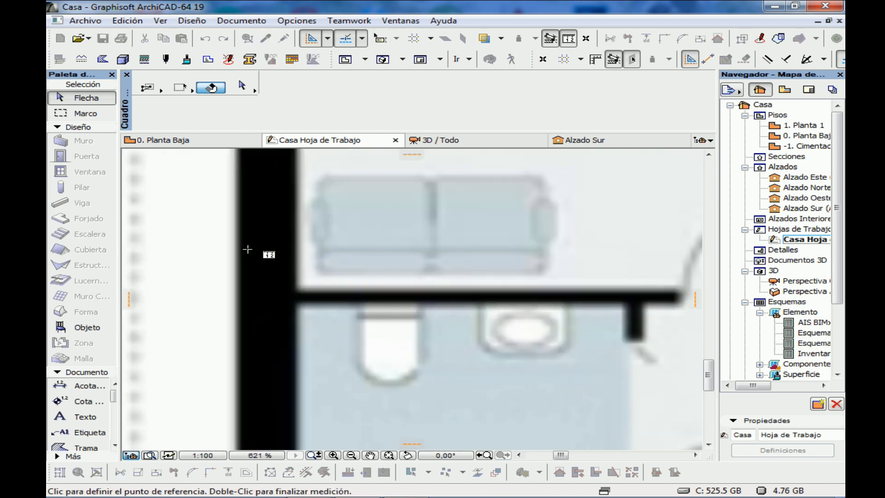
pyautogui.scroll(2, 248, 249)
pyautogui.click(235, 240)
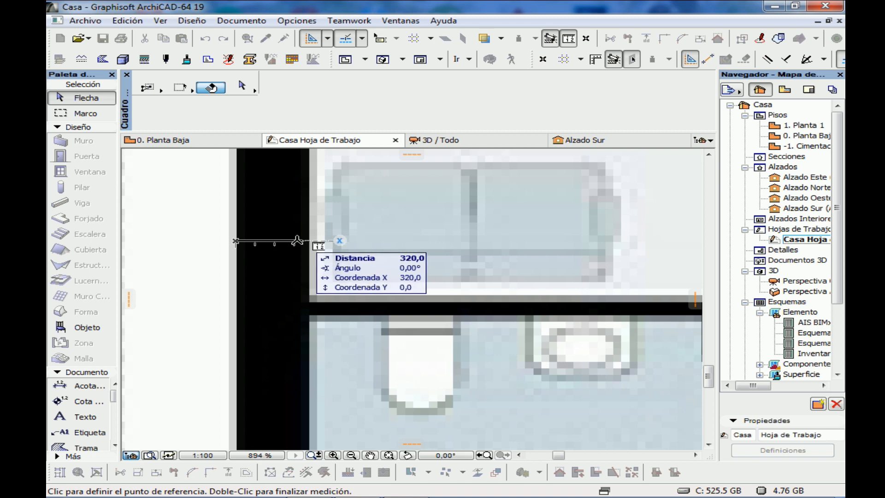
pyautogui.press('Escape')
# Measure the thickness of the thin partition between the bedroom and the bathroom on the worksheet plan
pyautogui.scroll(-6, 341, 265)
pyautogui.scroll(8, 296, 257)
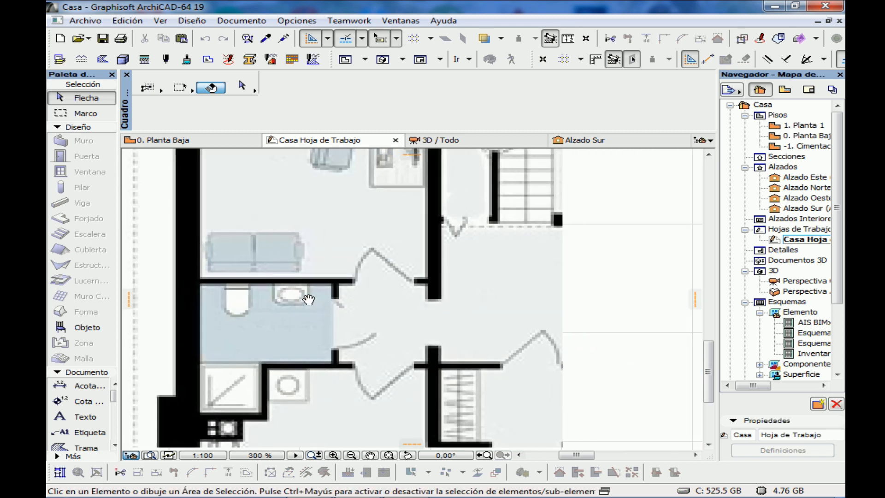
pyautogui.press('m')
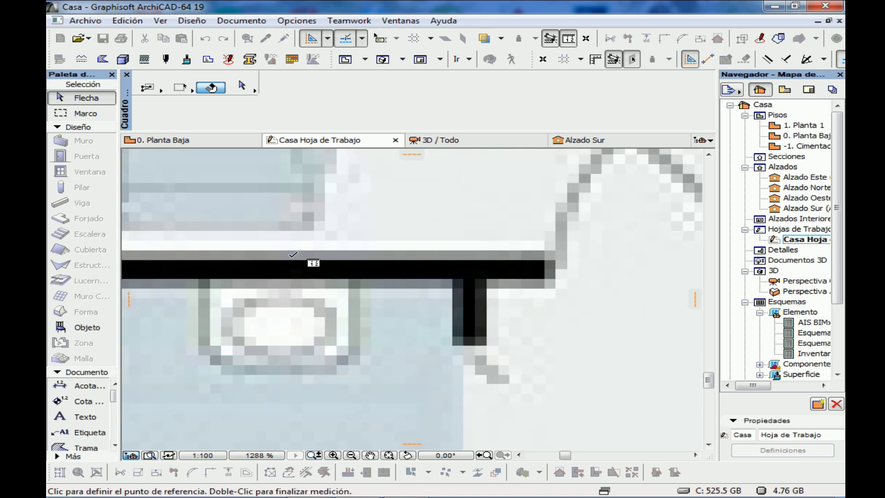
pyautogui.click(291, 257)
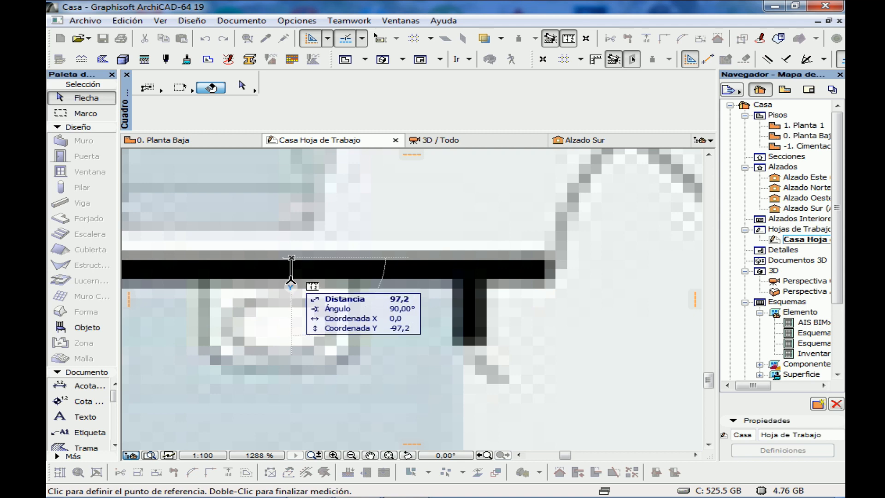
pyautogui.press('Escape')
# Measure the thickness of the thick interior wall between the bedroom and the staircase on the worksheet plan
pyautogui.scroll(-10, 292, 280)
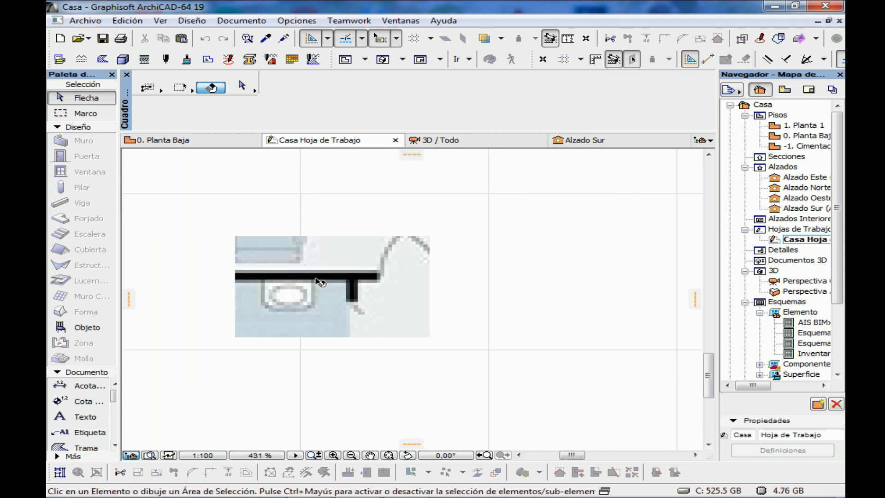
pyautogui.moveTo(361, 249); pyautogui.dragTo(347, 258, button='middle')
pyautogui.scroll(8, 291, 272)
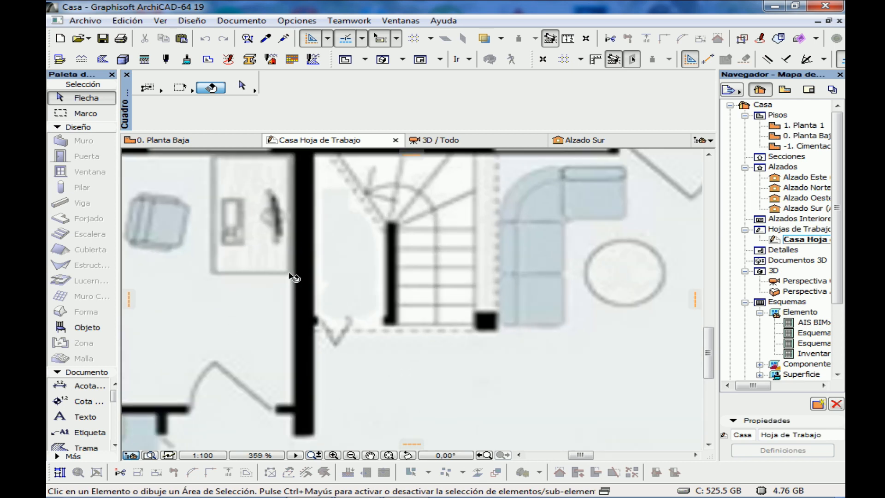
pyautogui.press('m')
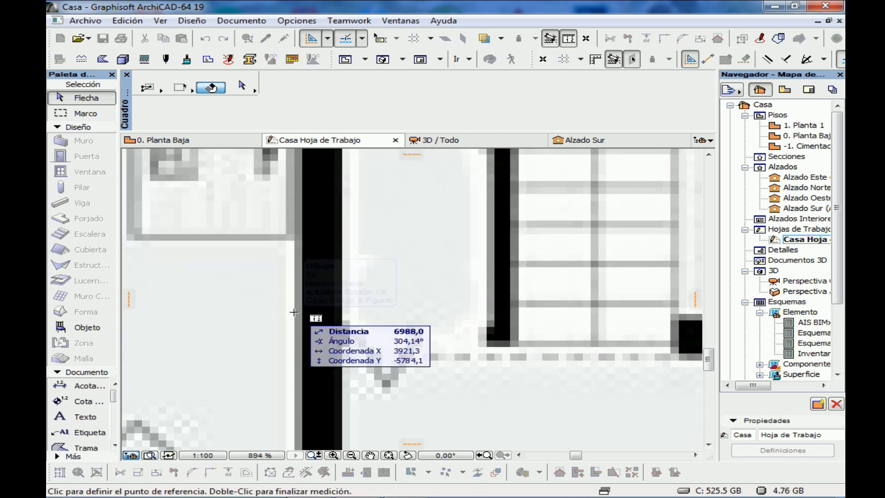
pyautogui.click(302, 308)
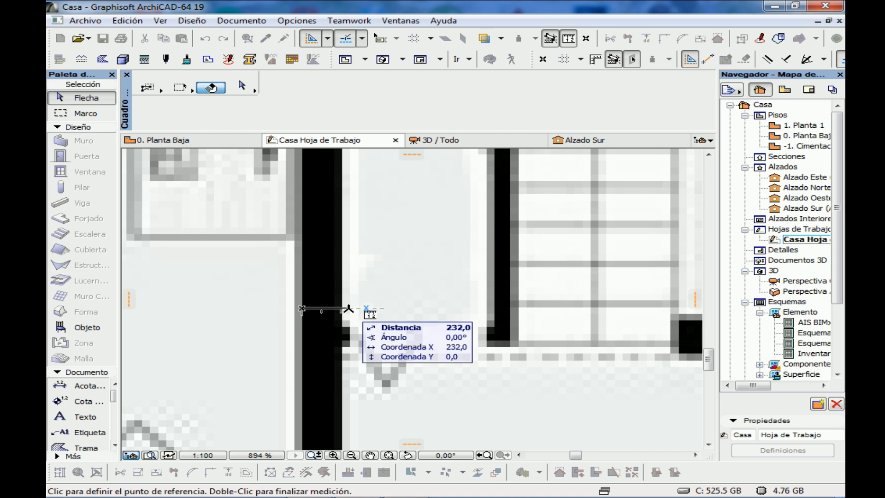
pyautogui.press('Escape')
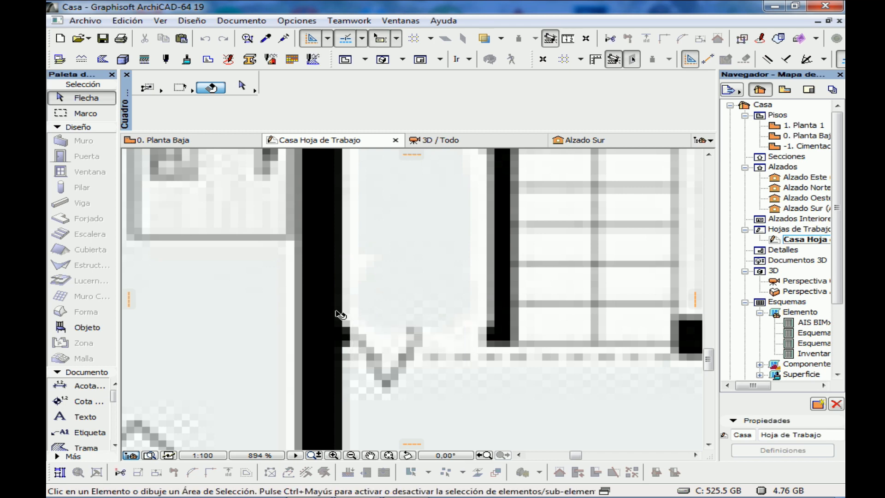
pyautogui.scroll(-10, 318, 335)
pyautogui.scroll(-4, 318, 335)
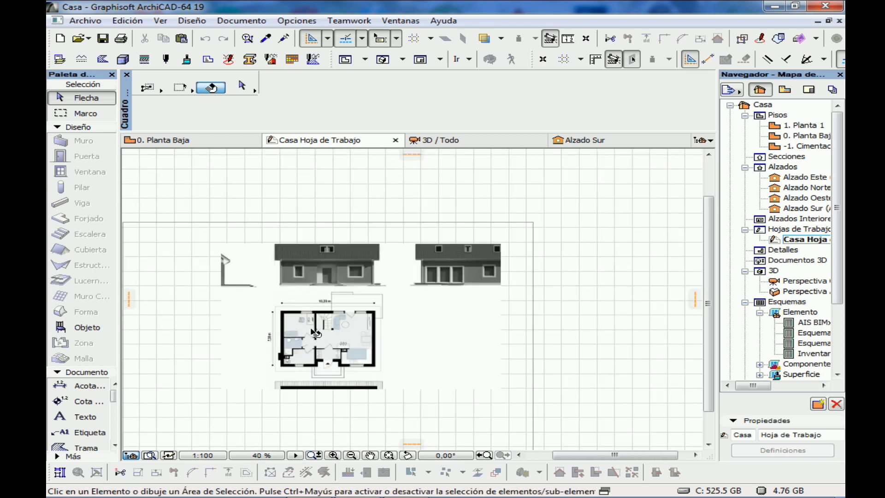
pyautogui.click(306, 330)
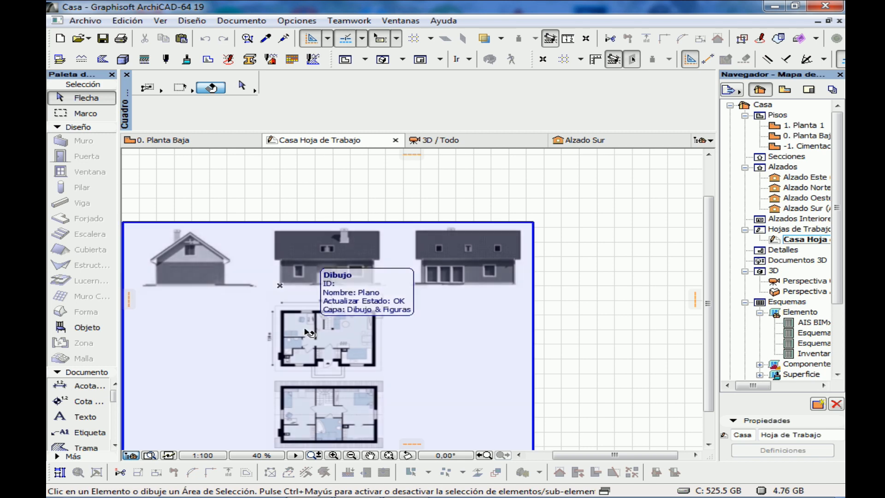
pyautogui.press('Escape')
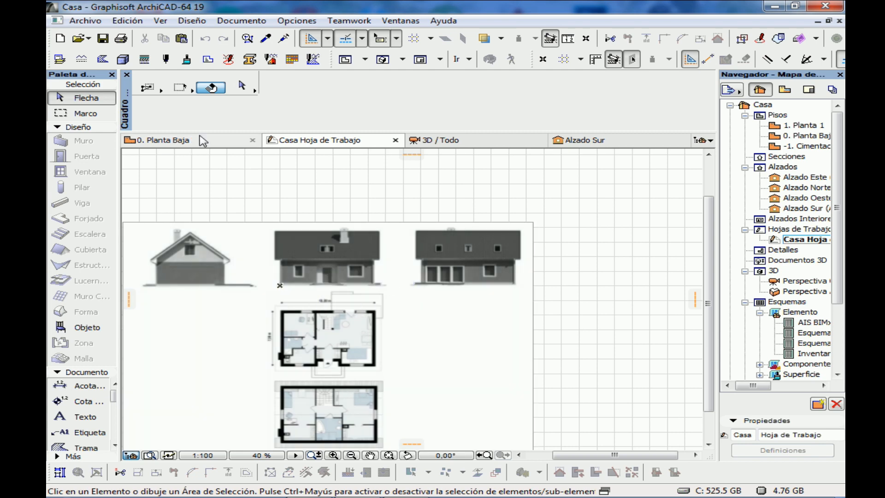
# Return to the Planta Baja floor plan and set the Column tool's default core size to 200 x 200
pyautogui.click(203, 140)
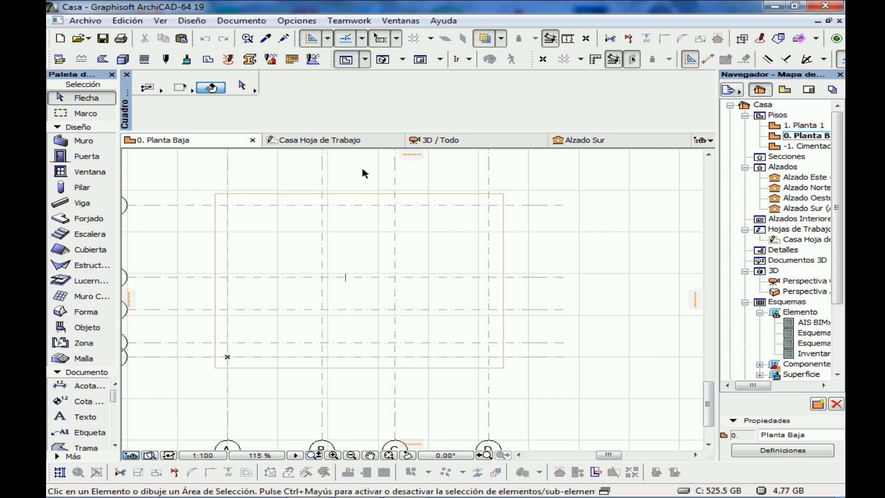
pyautogui.click(97, 186)
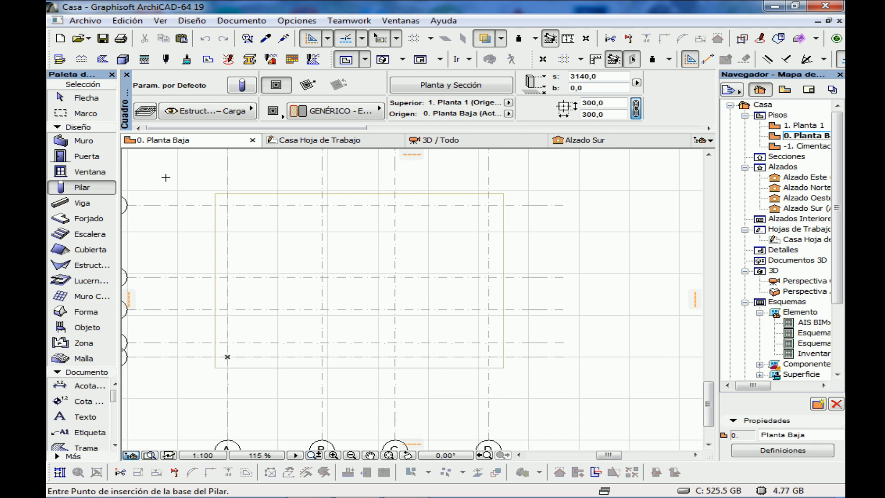
pyautogui.moveTo(224, 128); pyautogui.dragTo(276, 119)
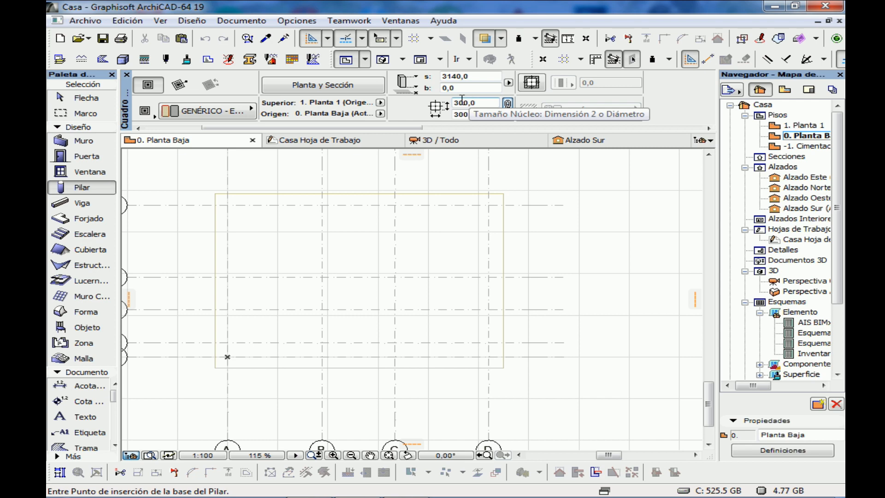
pyautogui.click(462, 101)
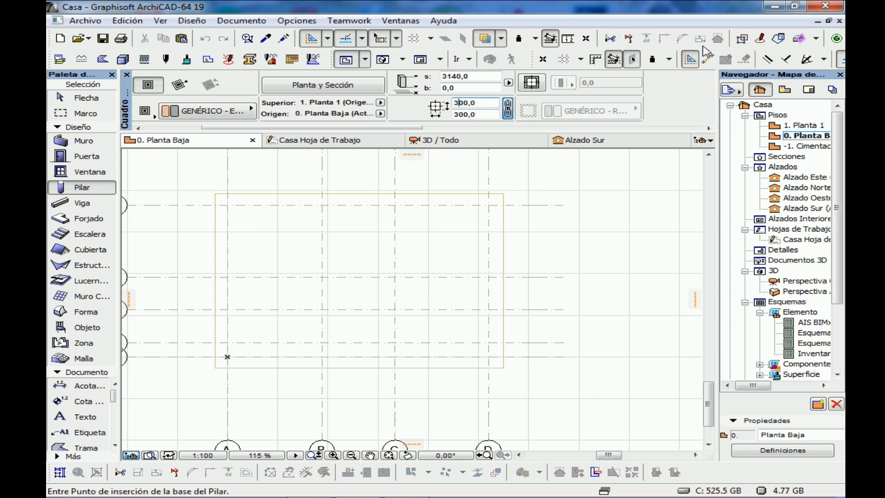
pyautogui.press('BackSpace')
pyautogui.write('2')
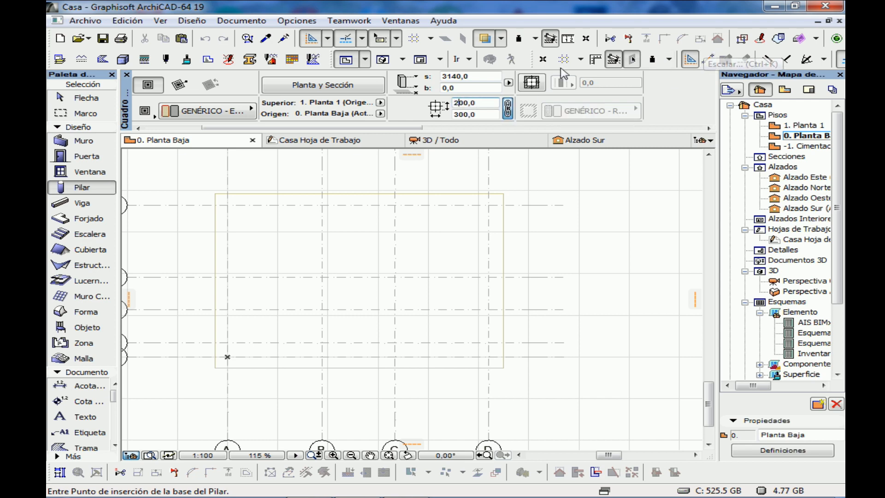
pyautogui.click(468, 114)
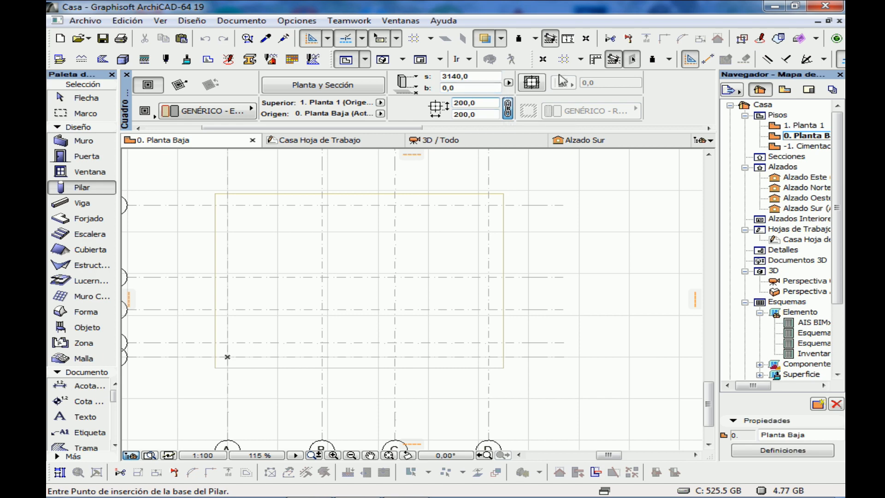
pyautogui.scroll(-2, 563, 80)
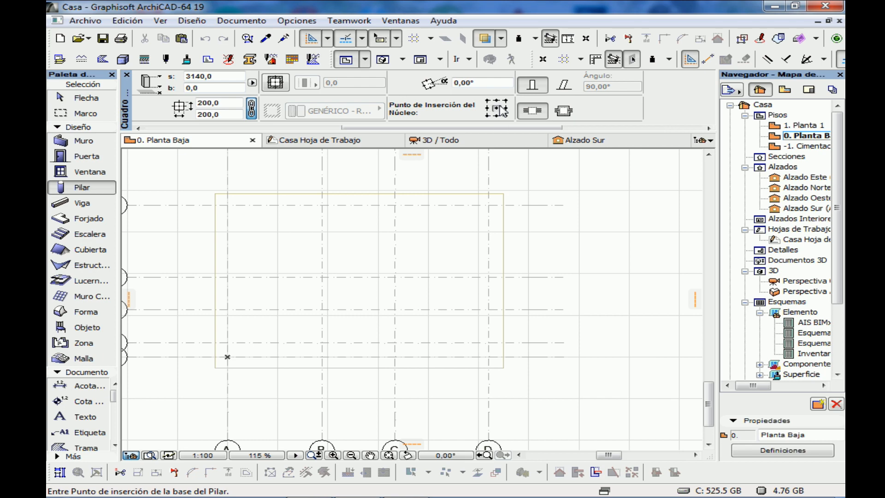
pyautogui.scroll(2, 374, 129)
pyautogui.scroll(2, 374, 131)
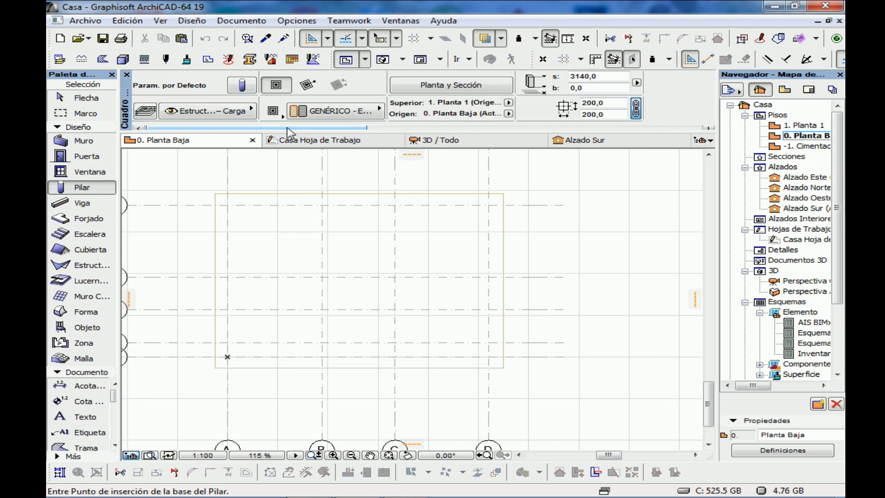
# Review the level and height of each story in the story definitions
pyautogui.click(778, 115)
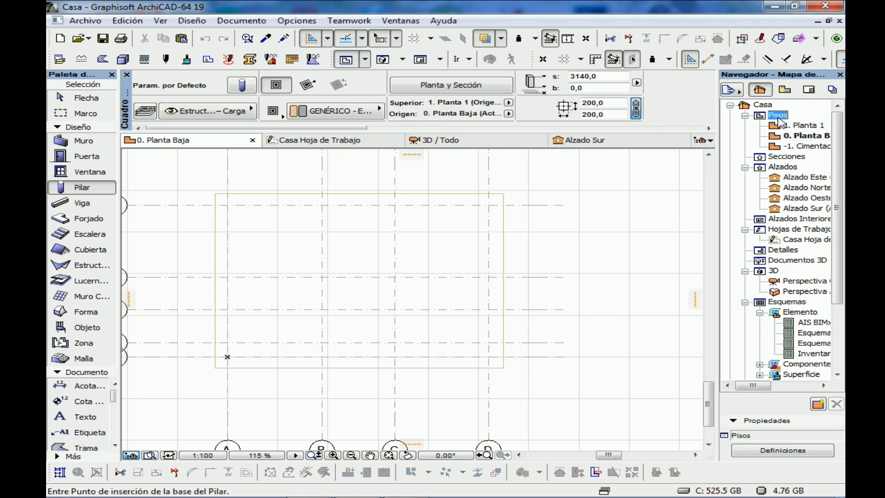
pyautogui.rightClick(778, 116)
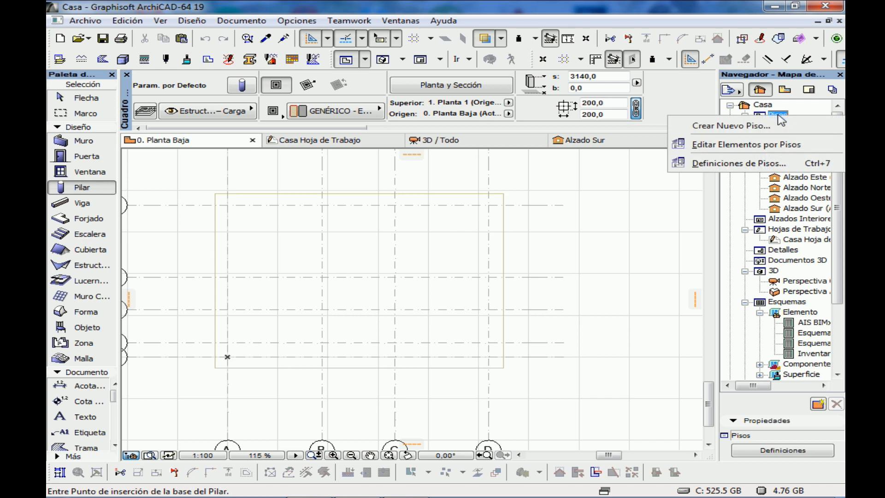
pyautogui.click(735, 161)
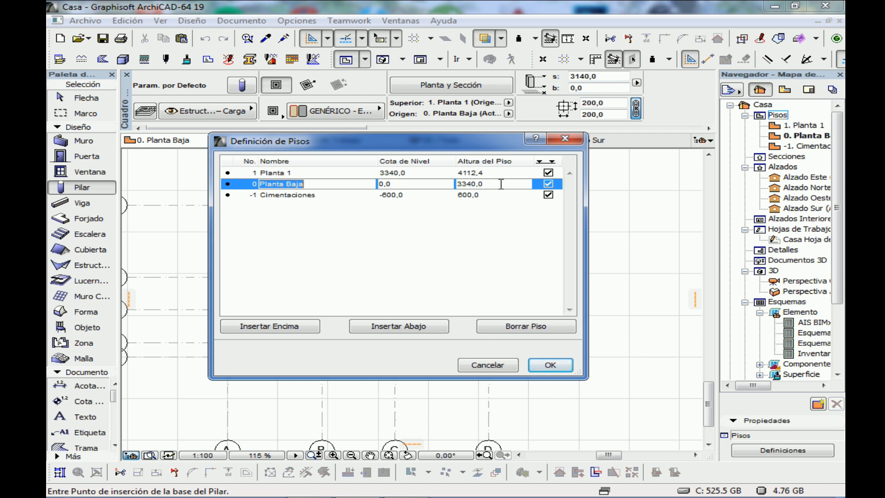
pyautogui.click(554, 366)
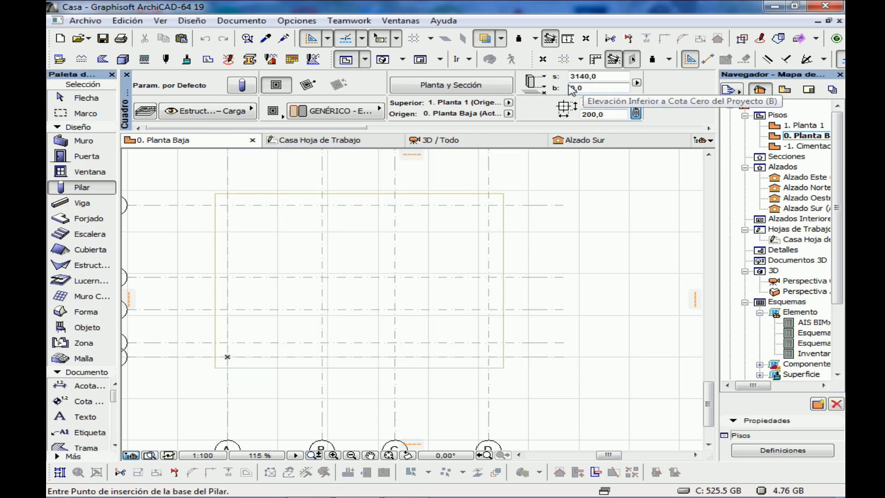
# Set the Column tool's default height to 3340 and accept the geometry and positioning settings in its default definitions
pyautogui.click(580, 77)
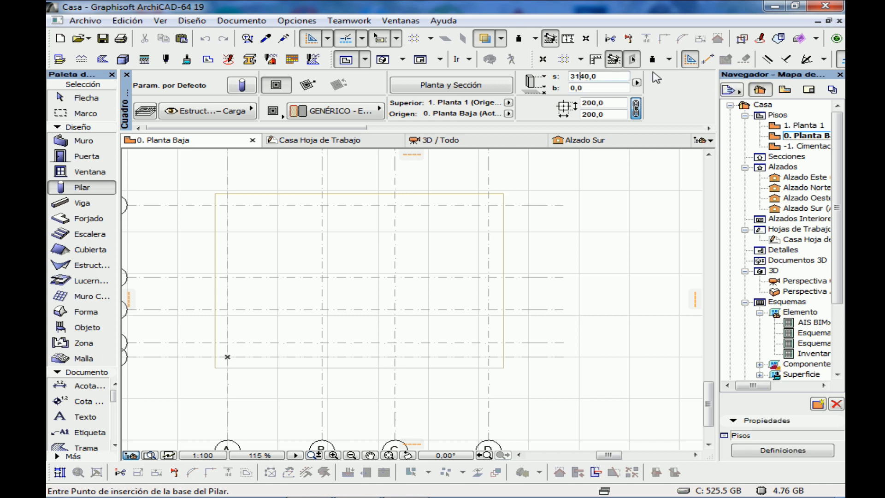
pyautogui.press('BackSpace')
pyautogui.write('3')
pyautogui.click(242, 87)
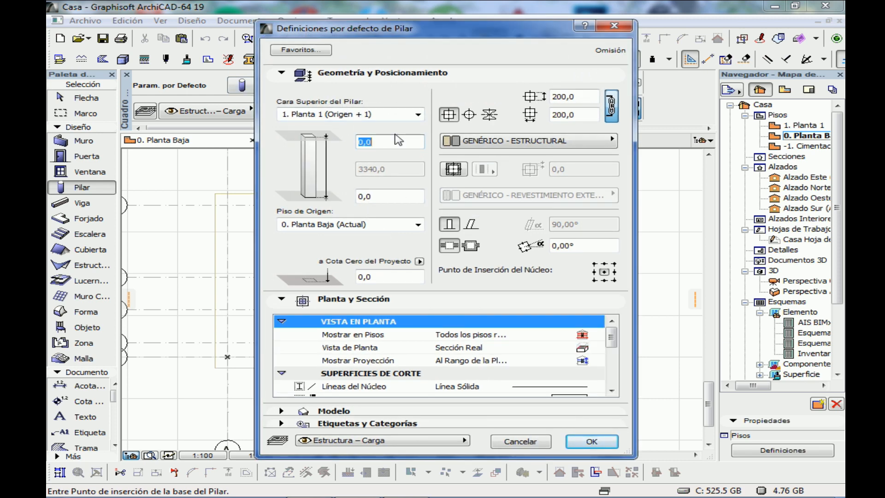
pyautogui.click(591, 441)
# Review the building materials available for columns and the model settings in the column's default definitions
pyautogui.click(355, 114)
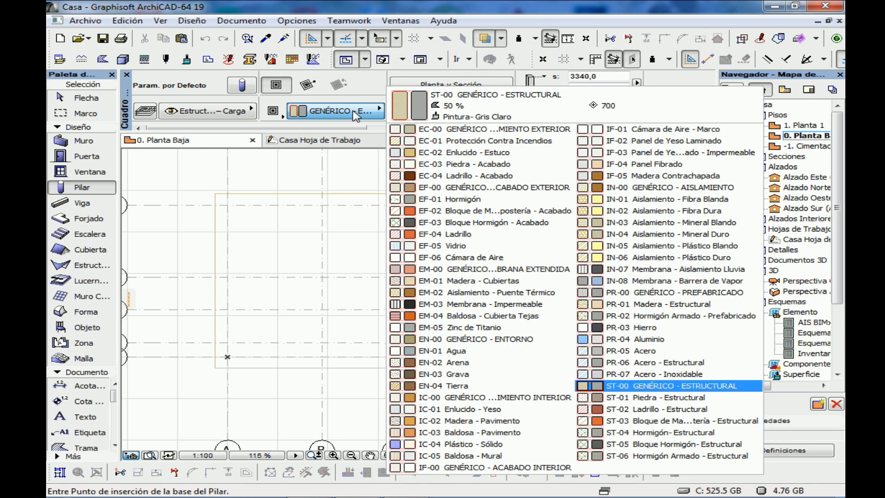
pyautogui.click(355, 115)
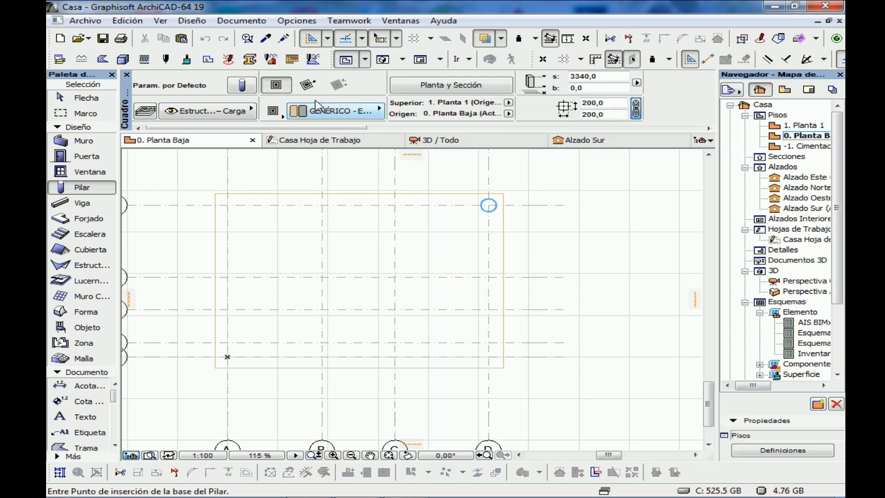
pyautogui.click(242, 85)
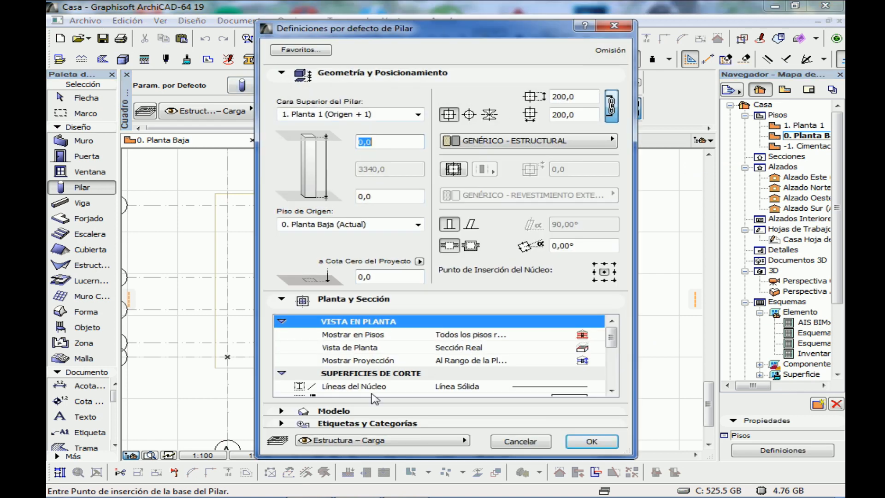
pyautogui.click(357, 410)
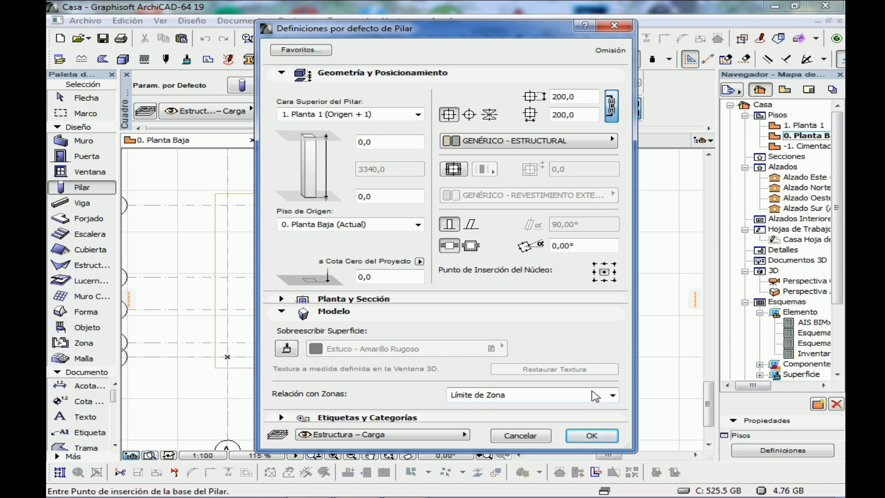
pyautogui.click(590, 435)
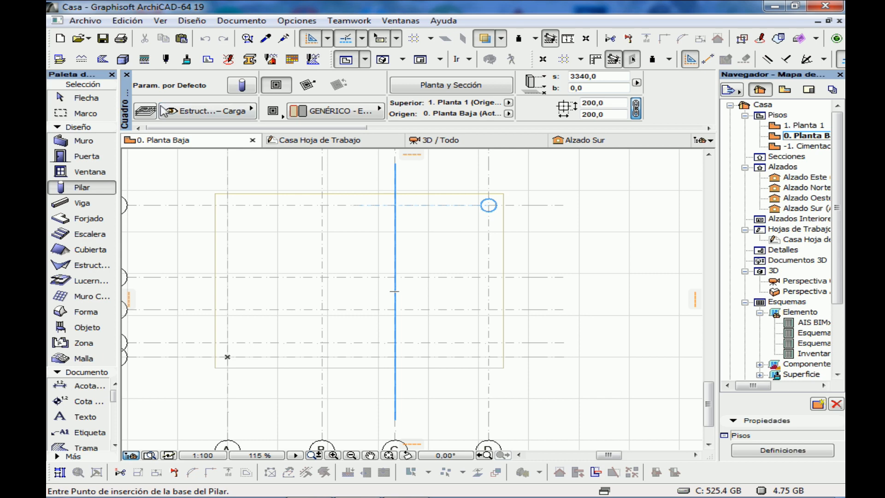
# Review the layers available for the column and their states in the model view layer definitions
pyautogui.click(251, 111)
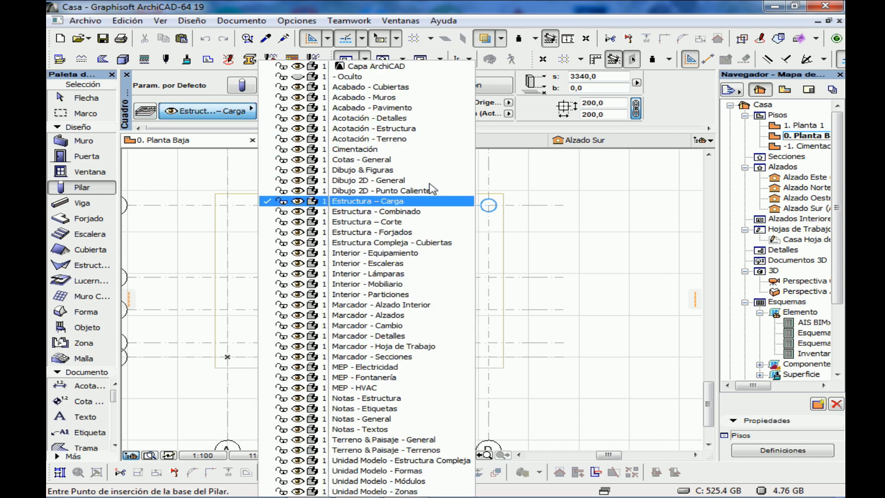
pyautogui.click(532, 175)
pyautogui.press('Escape')
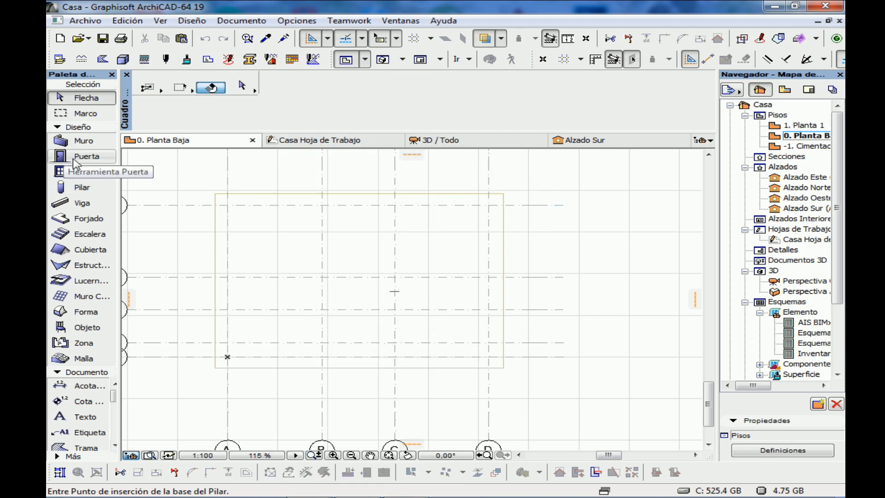
pyautogui.click(80, 187)
pyautogui.click(241, 112)
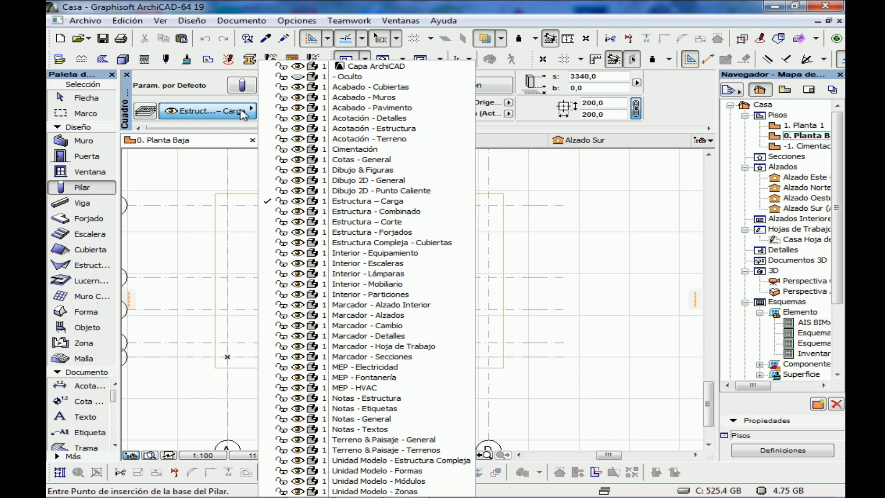
pyautogui.click(241, 112)
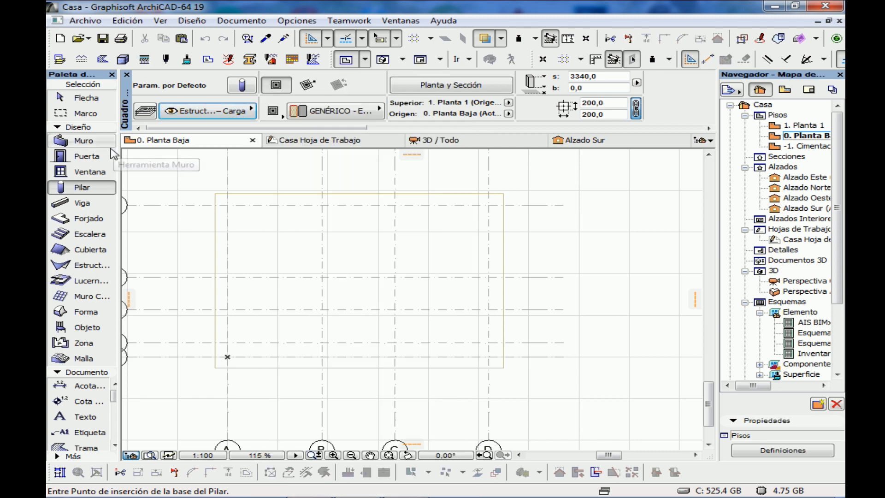
pyautogui.hotkey('ctrl', 'l')
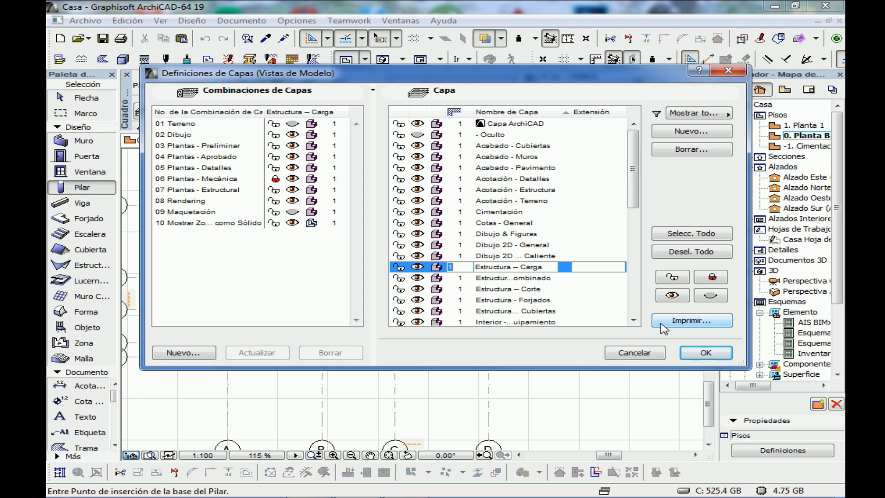
pyautogui.click(705, 353)
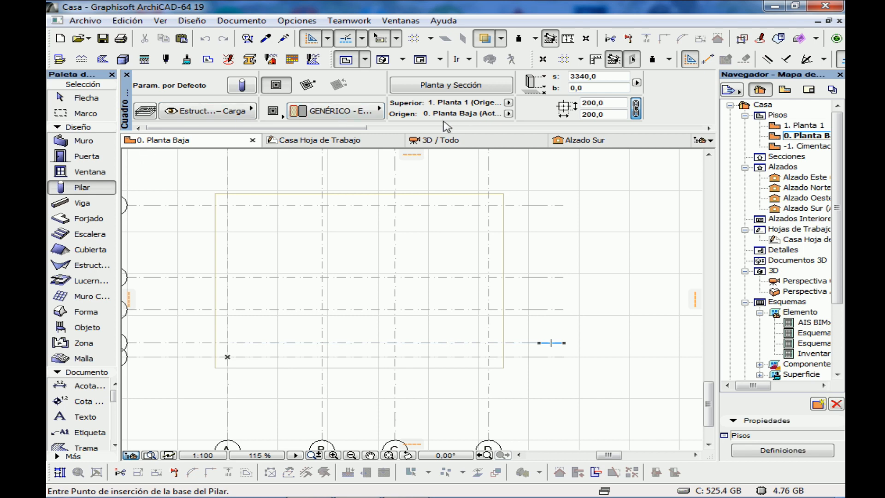
# Check the house corners on the worksheet plan and place columns at grid intersections A1, A5, D5 and D1 on Planta Baja
pyautogui.click(391, 140)
pyautogui.scroll(4, 315, 355)
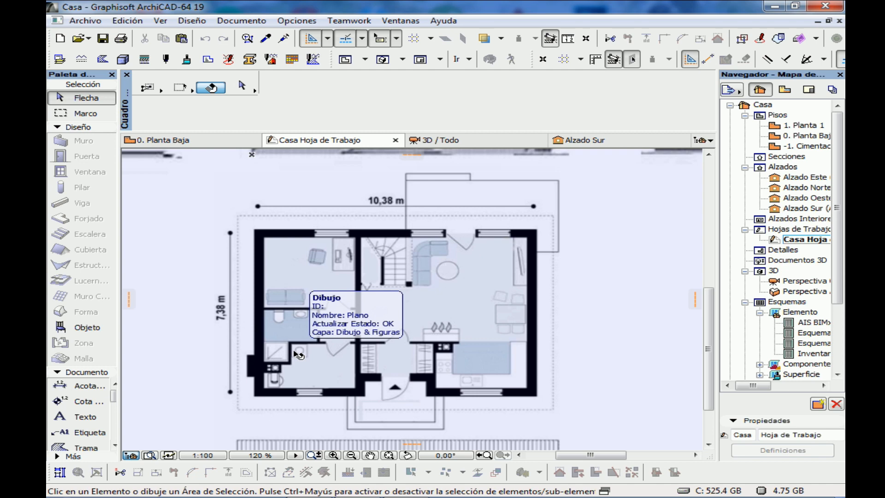
pyautogui.click(201, 141)
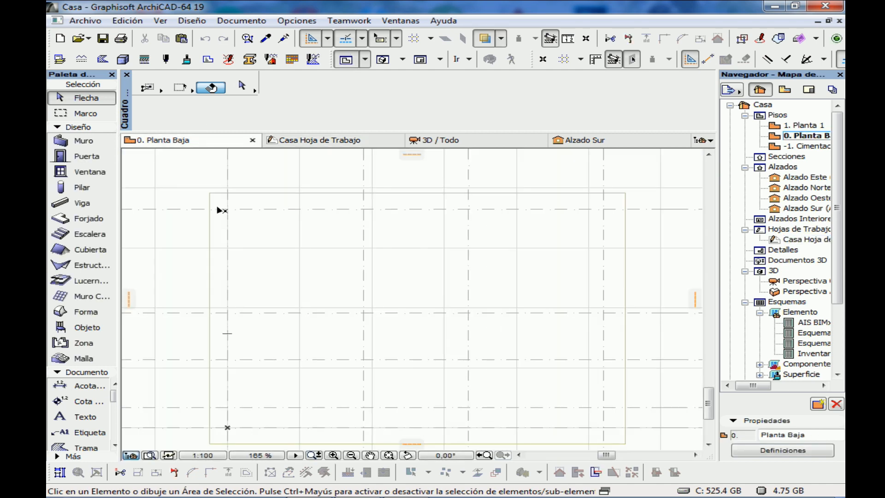
pyautogui.click(74, 174)
pyautogui.click(76, 187)
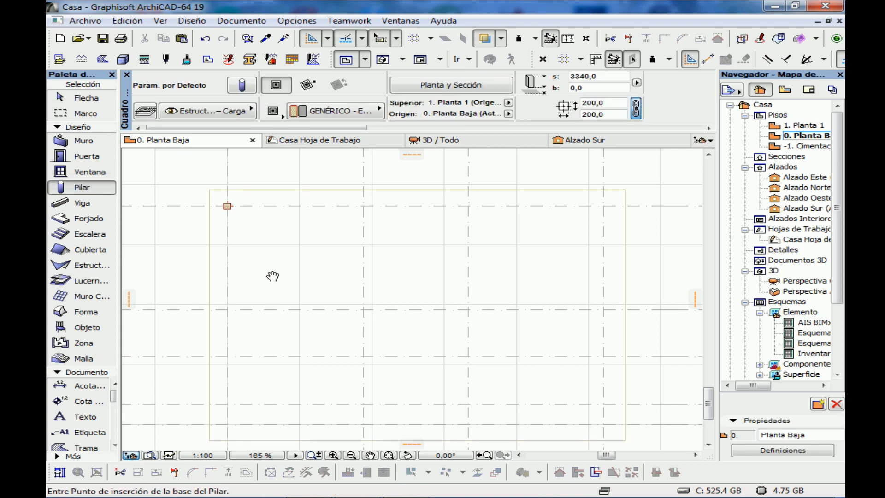
pyautogui.scroll(-3, 246, 307)
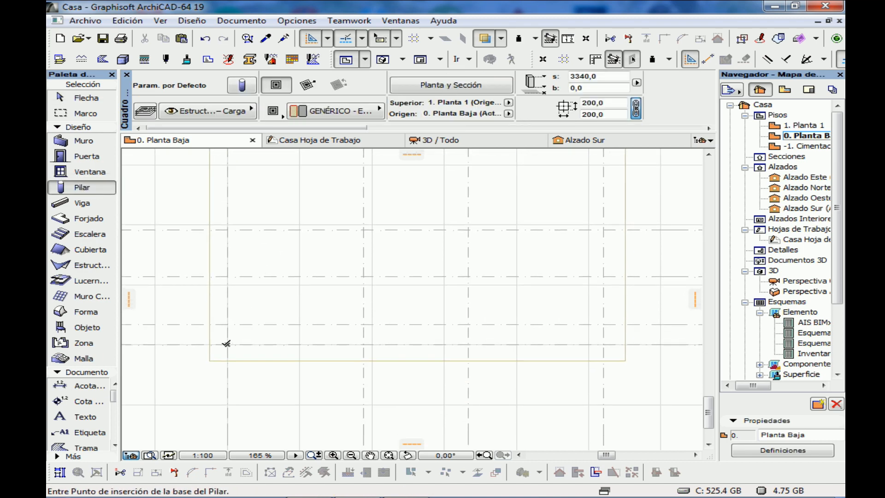
pyautogui.hscroll(5, 300, 289)
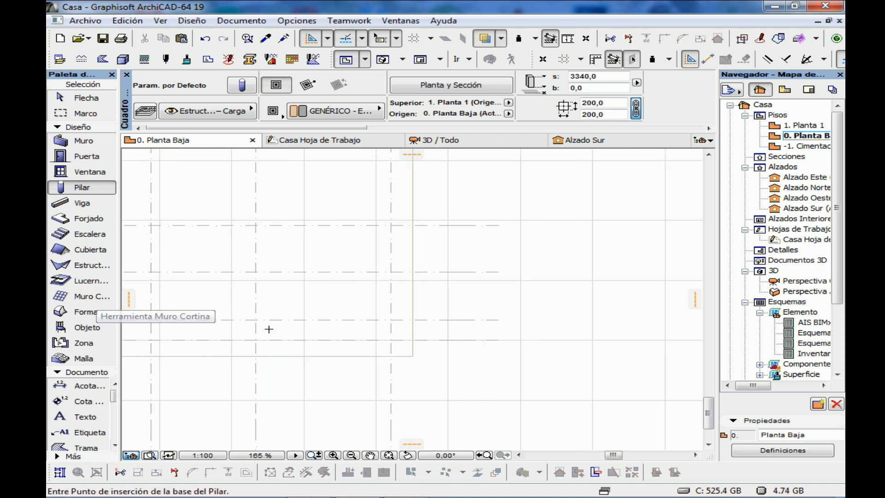
pyautogui.scroll(3, 331, 351)
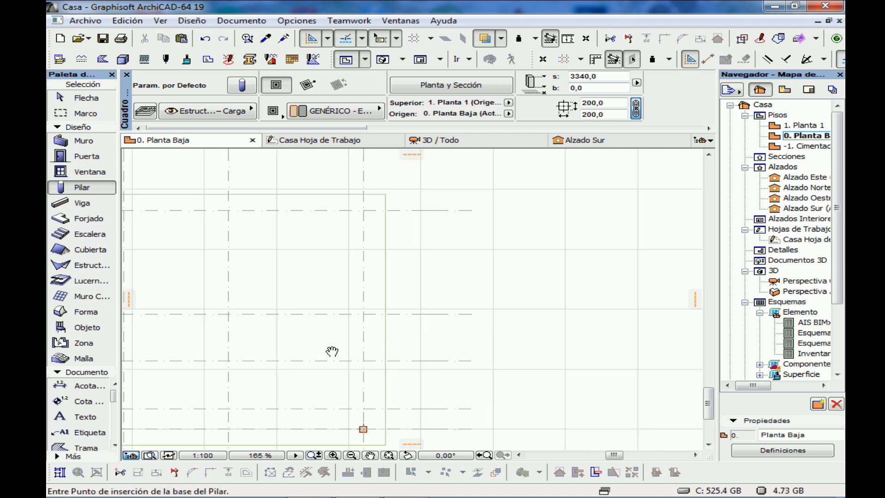
pyautogui.click(341, 315)
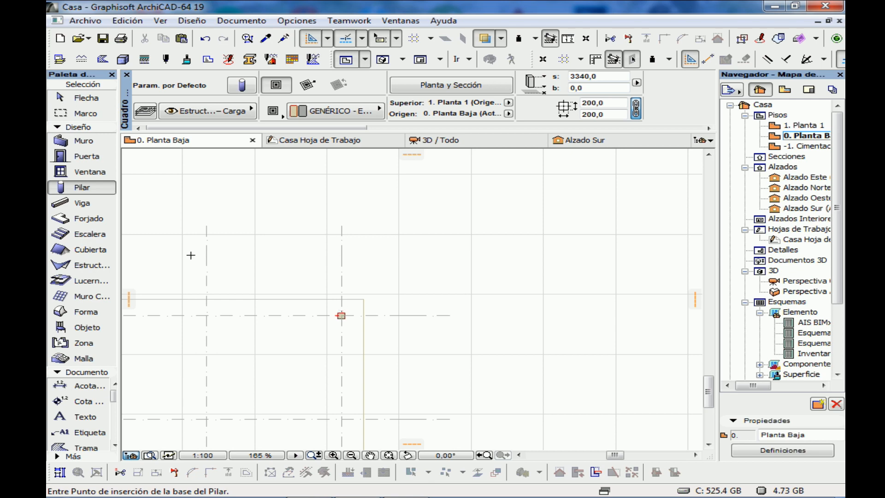
# Check the interior wall beside the staircase on the worksheet plan and place a column at grid intersection B2 on Planta Baja
pyautogui.click(364, 141)
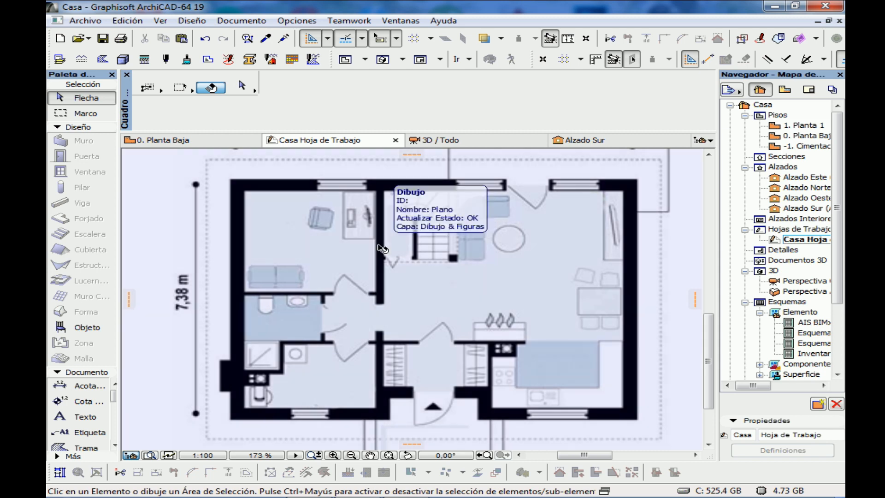
pyautogui.click(201, 140)
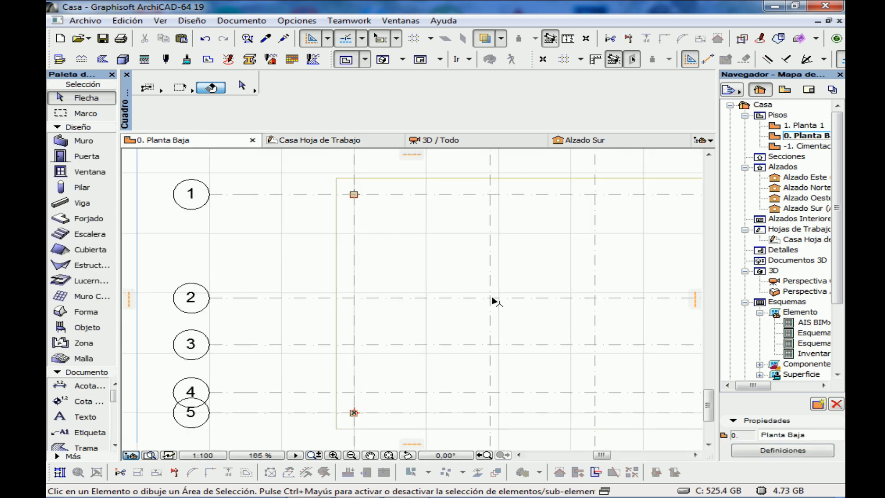
pyautogui.click(81, 189)
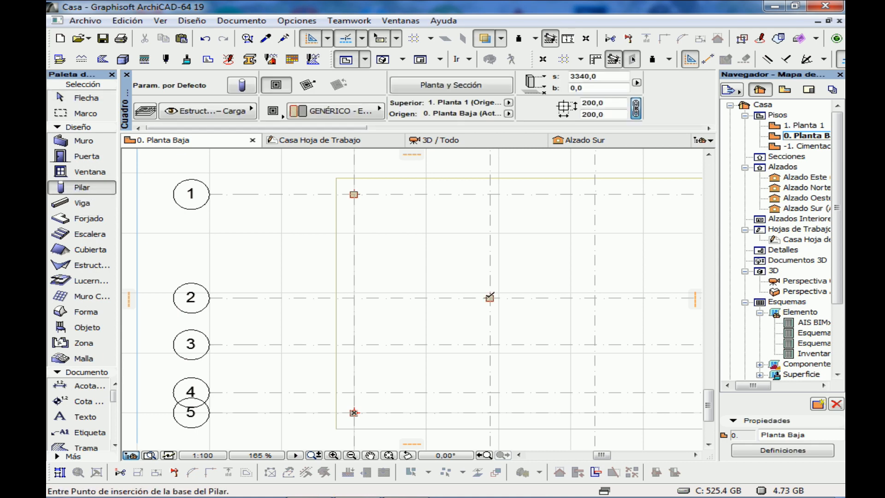
# Compare the worksheet plan with the Planta Baja grid and place a column at intersection B1
pyautogui.click(325, 141)
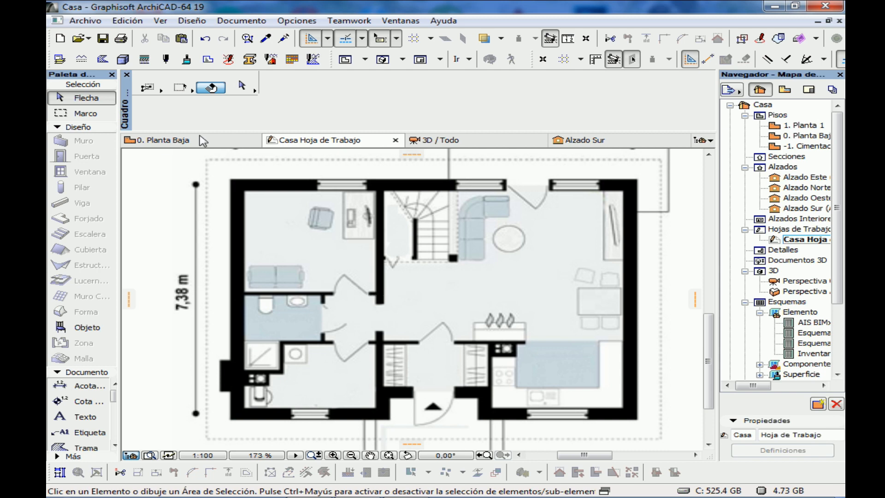
pyautogui.click(202, 141)
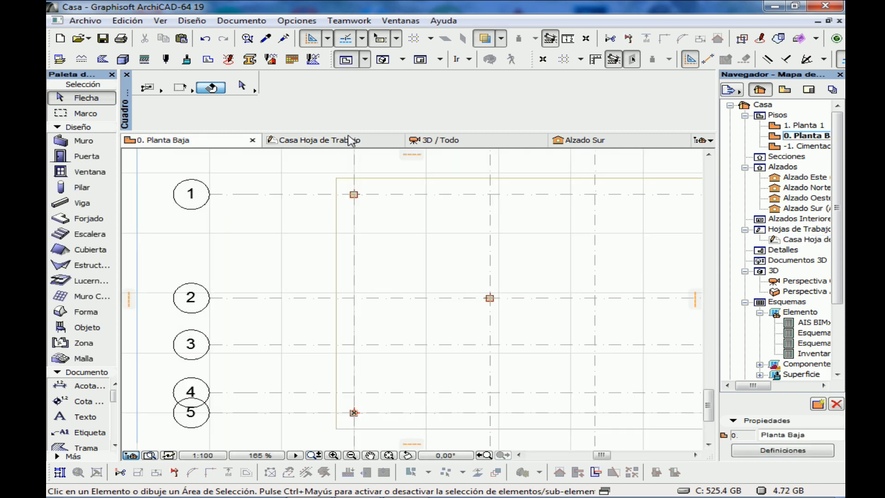
pyautogui.click(350, 140)
pyautogui.scroll(-3, 403, 261)
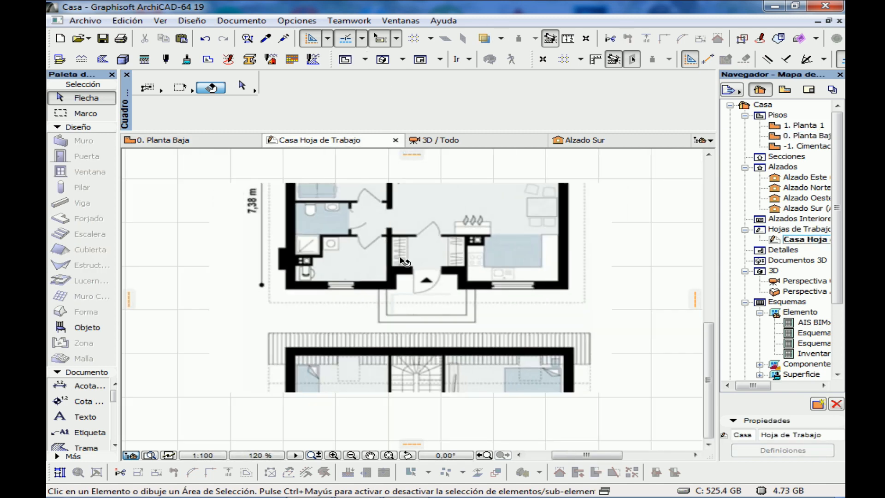
pyautogui.click(207, 140)
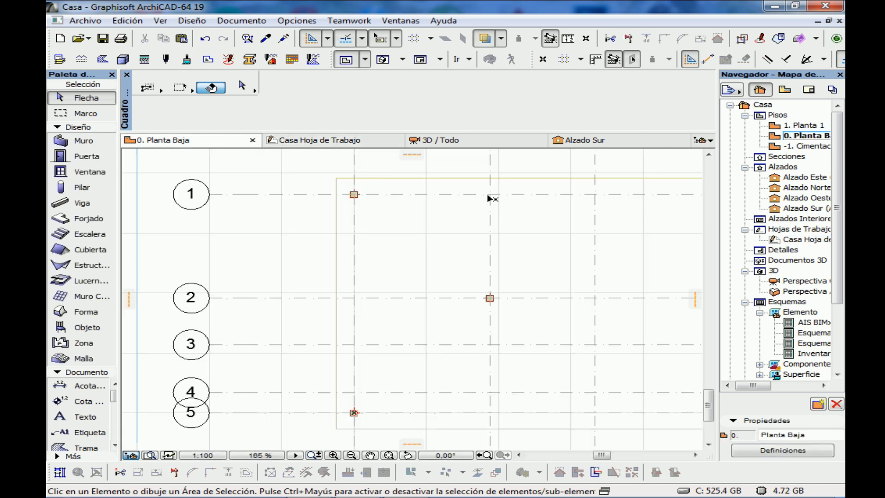
pyautogui.click(69, 187)
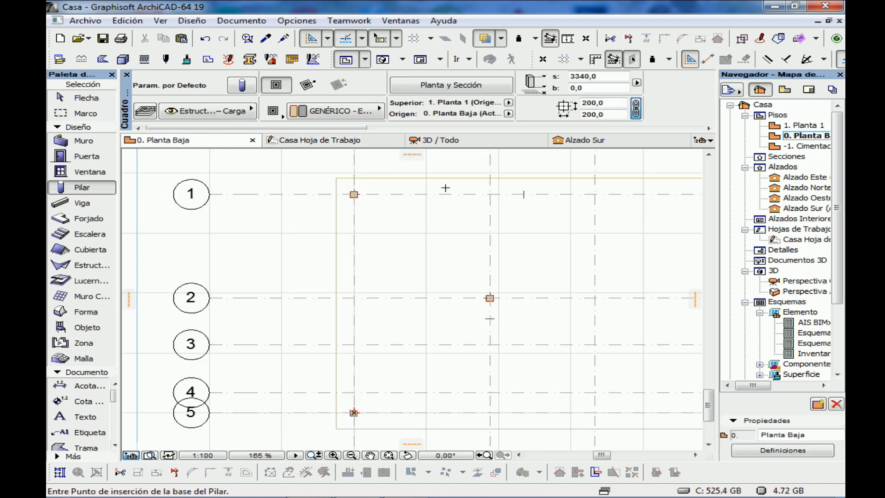
pyautogui.moveTo(490, 193); pyautogui.dragTo(267, 167, button='middle')
# Consult the worksheet plan and place columns at grid intersections D2, B5, B4, C4 and C5 on Planta Baja
pyautogui.click(332, 141)
pyautogui.scroll(5, 295, 256)
pyautogui.click(217, 141)
pyautogui.click(89, 188)
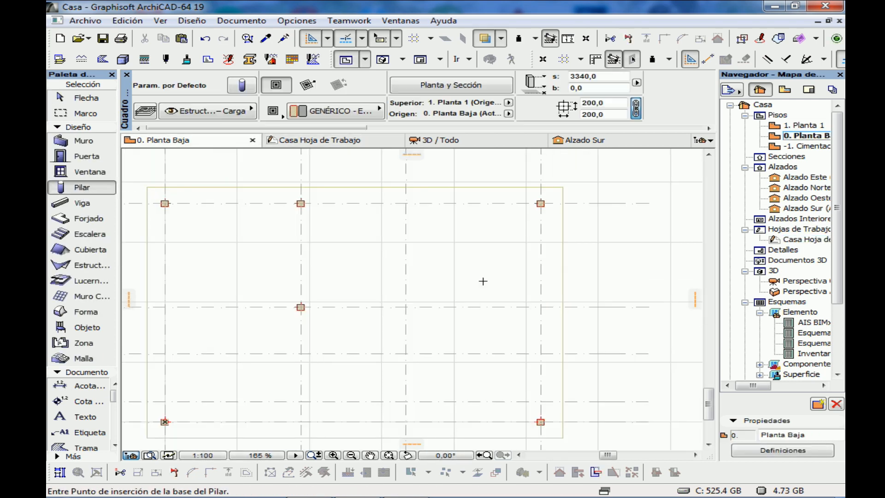
pyautogui.moveTo(318, 426); pyautogui.dragTo(322, 364, button='middle')
pyautogui.click(304, 359)
pyautogui.click(304, 339)
pyautogui.click(409, 339)
pyautogui.click(409, 360)
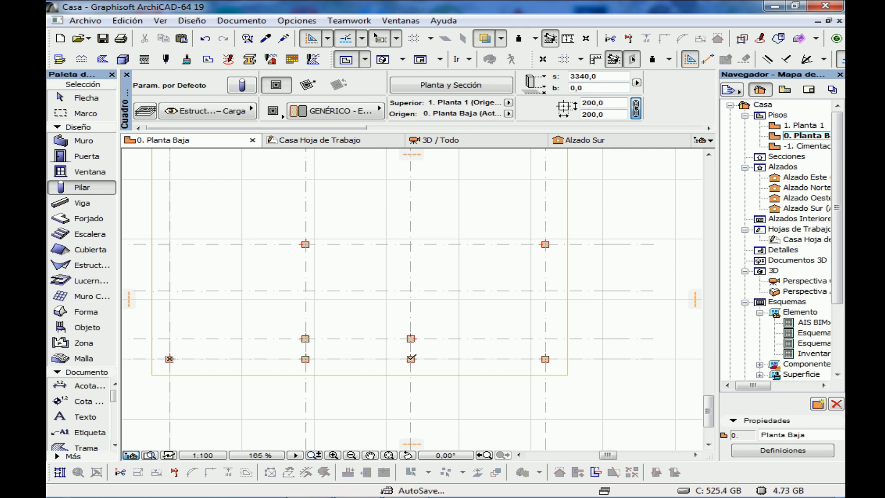
# Consult the interior walls on the worksheet plan and place columns at grid intersections A3, B3 and C3 on Planta Baja
pyautogui.moveTo(257, 303); pyautogui.dragTo(341, 323, button='middle')
pyautogui.click(333, 141)
pyautogui.moveTo(293, 288); pyautogui.dragTo(316, 385, button='middle')
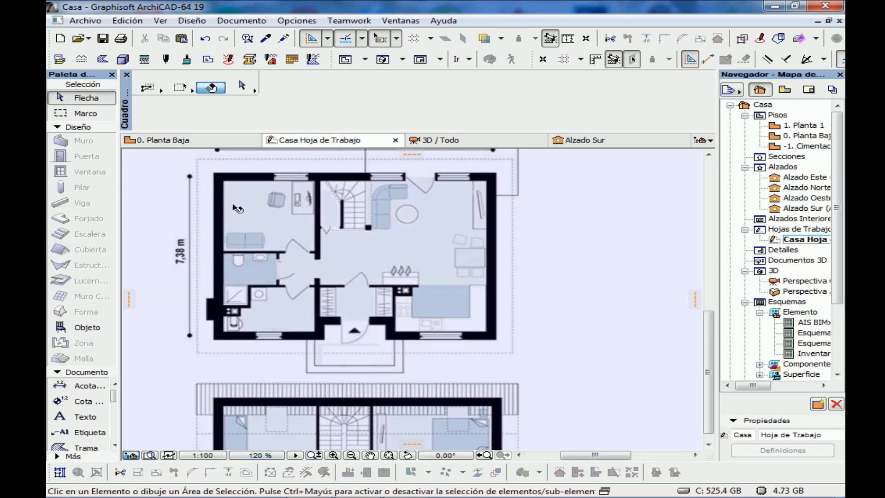
pyautogui.click(231, 142)
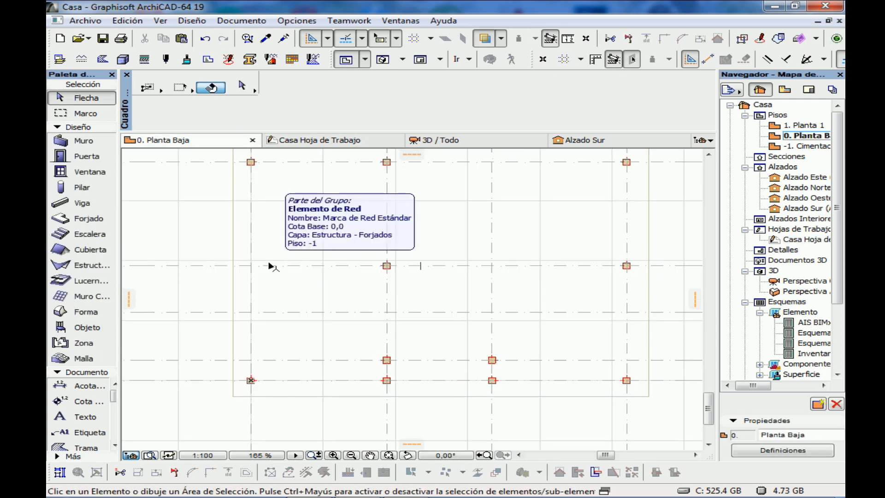
pyautogui.click(323, 140)
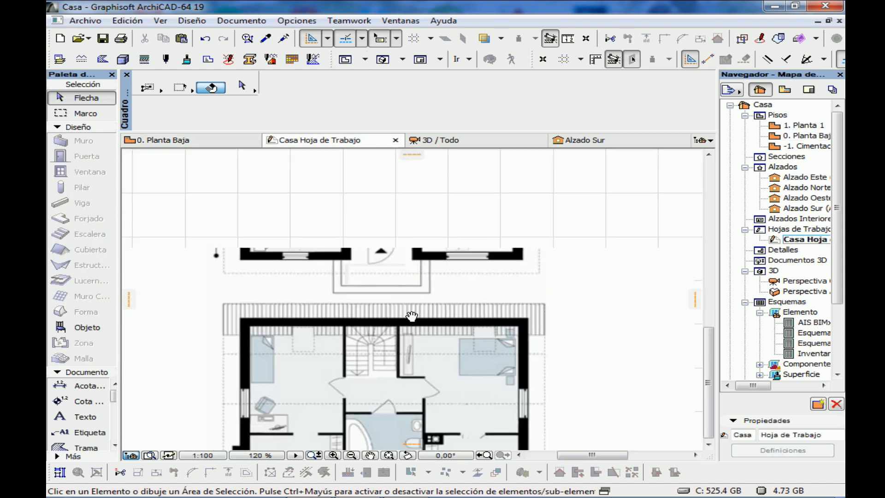
pyautogui.click(214, 141)
pyautogui.click(82, 187)
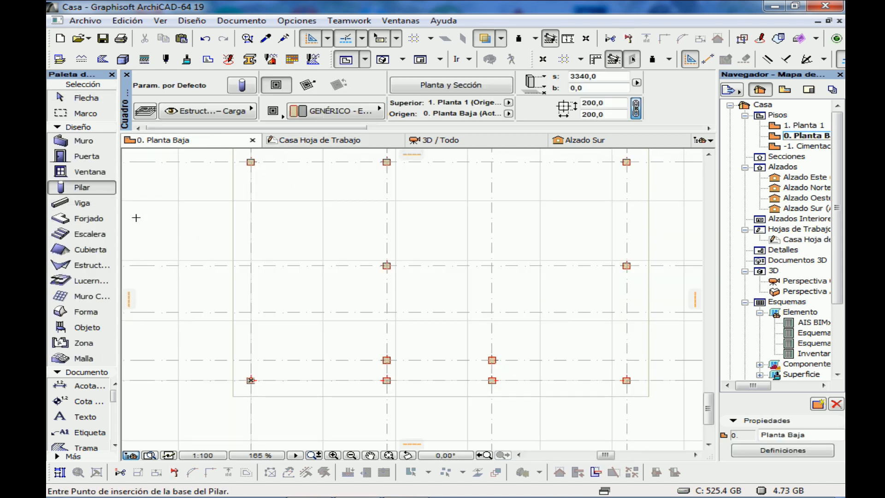
pyautogui.click(323, 140)
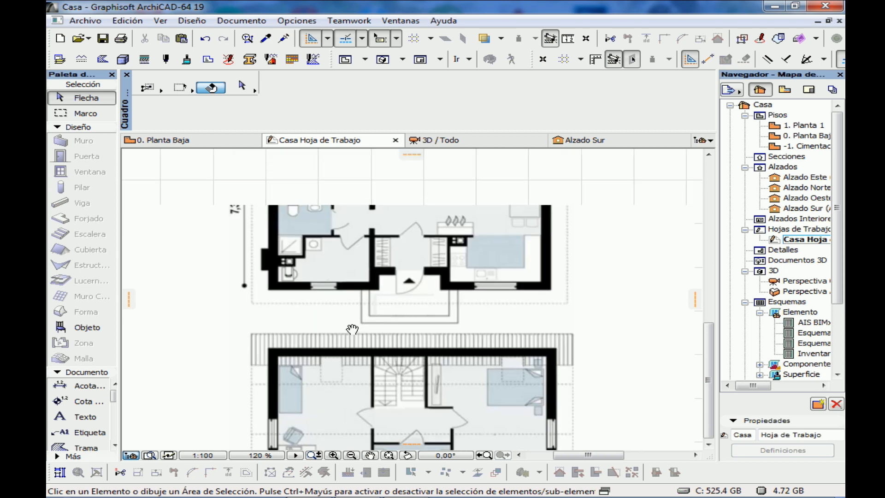
pyautogui.scroll(5, 379, 208)
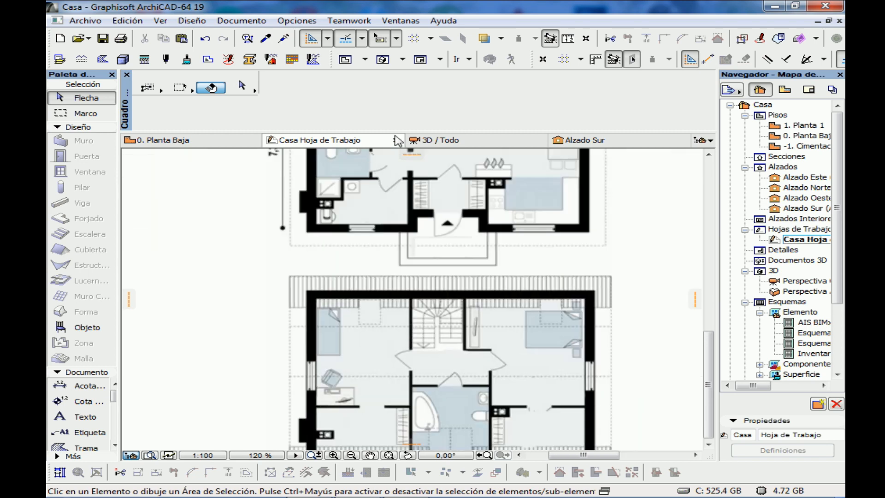
pyautogui.click(215, 141)
pyautogui.click(82, 187)
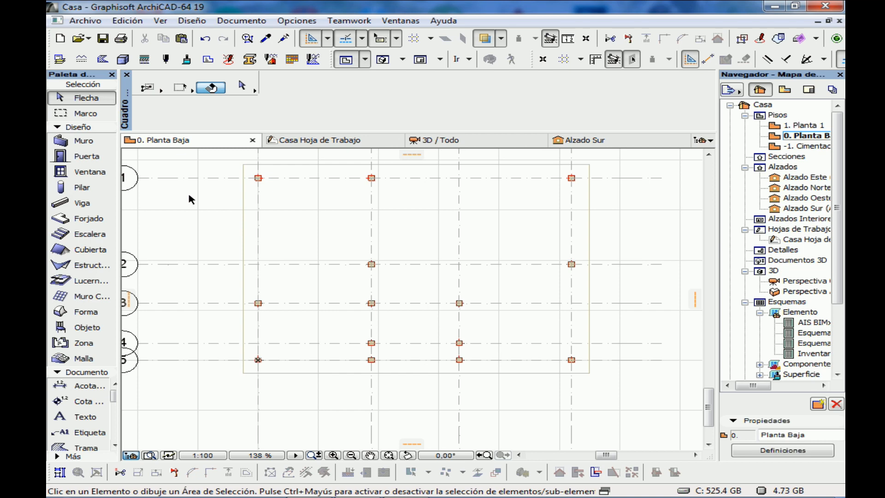
# Inspect the placed columns in the 3D view and measure one column from its top down to the floor
pyautogui.click(456, 140)
pyautogui.scroll(5, 306, 264)
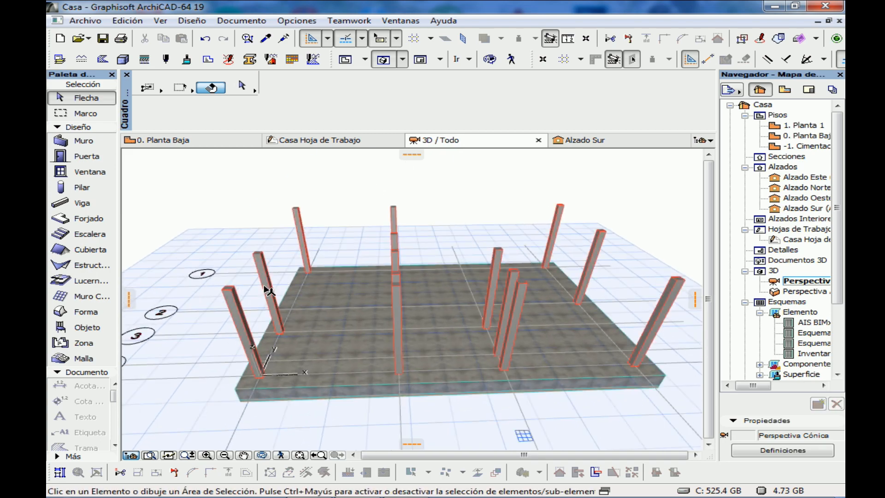
pyautogui.moveTo(265, 286)
pyautogui.keyDown('shift'); pyautogui.mouseDown(button='middle')
pyautogui.moveTo(281, 268)
pyautogui.moveTo(162, 259)
pyautogui.moveTo(248, 259)
pyautogui.moveTo(258, 294)
pyautogui.moveTo(245, 304)
pyautogui.moveTo(278, 282)
pyautogui.mouseUp(button='middle'); pyautogui.keyUp('shift')
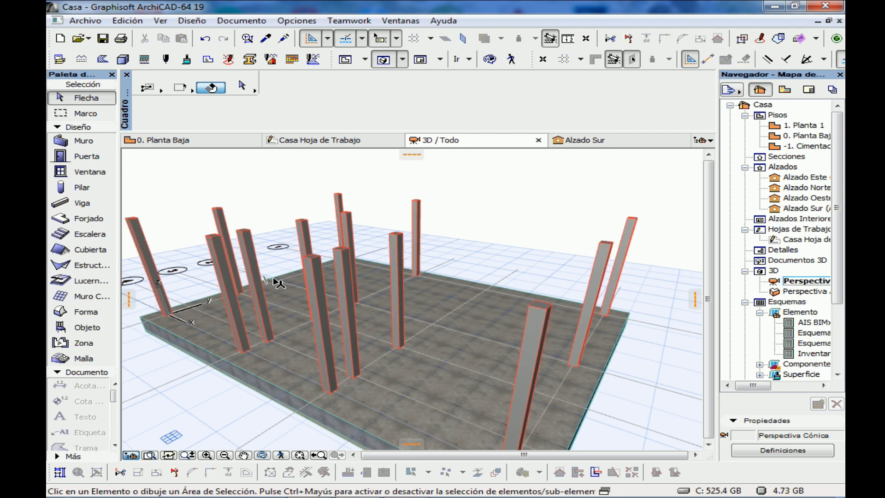
pyautogui.press('m')
pyautogui.scroll(1, 308, 256)
pyautogui.click(308, 255)
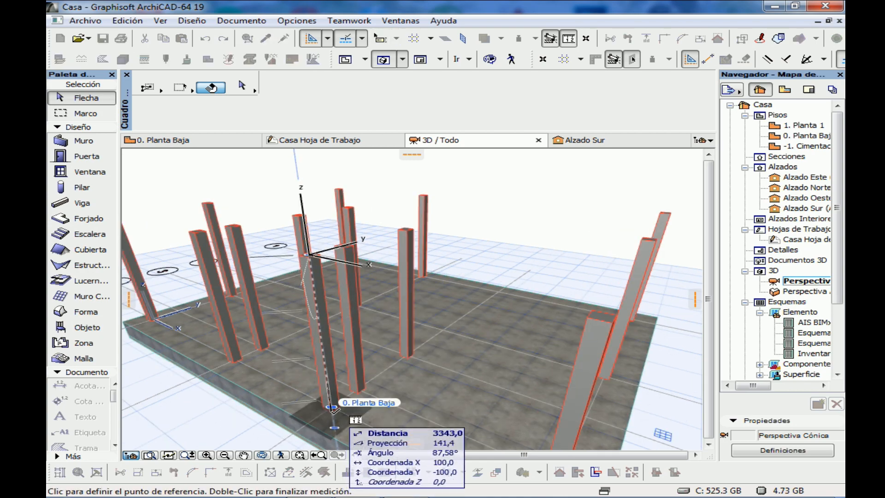
pyautogui.click(333, 409)
pyautogui.scroll(5, 333, 411)
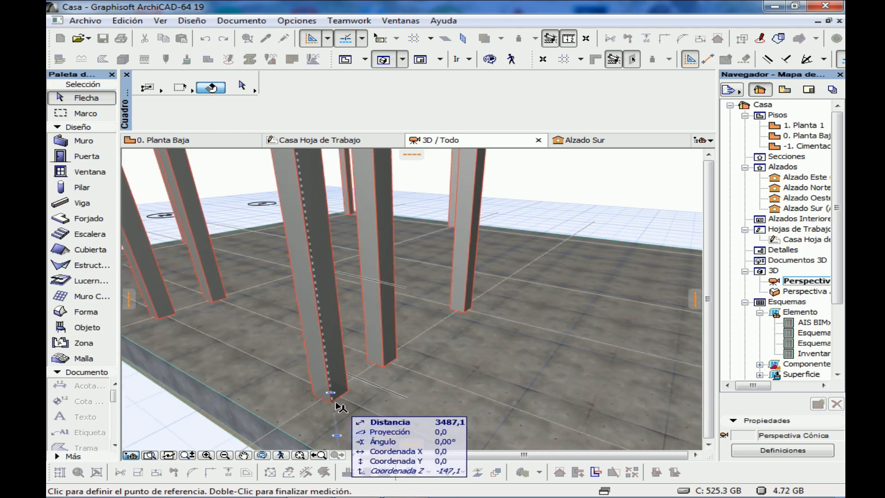
# Measure the same column again from its base corner up to its top, and review the whole column layout in 3D
pyautogui.press('Escape')
pyautogui.press('m')
pyautogui.click(330, 400)
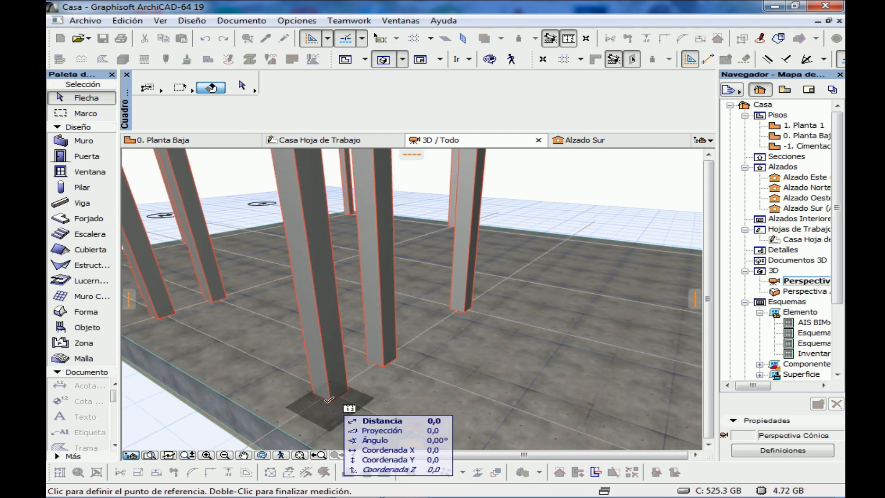
pyautogui.moveTo(328, 244); pyautogui.dragTo(326, 285, button='middle')
pyautogui.scroll(-5, 326, 286)
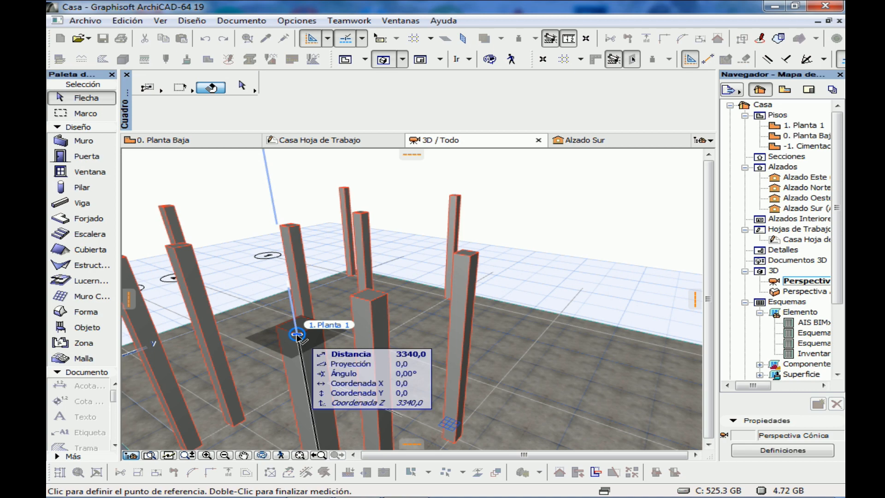
pyautogui.scroll(-1, 297, 338)
pyautogui.moveTo(299, 369); pyautogui.dragTo(346, 189, button='middle')
pyautogui.scroll(4, 336, 425)
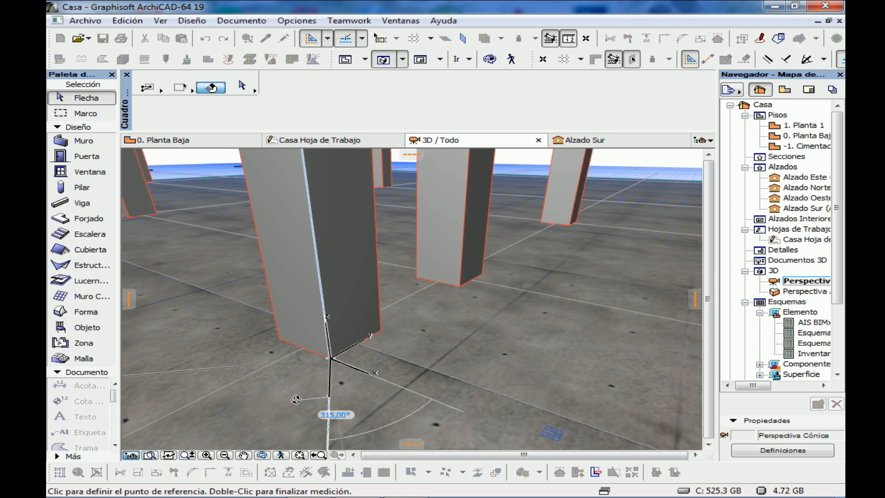
pyautogui.keyDown('shift'); pyautogui.moveTo(295, 402); pyautogui.dragTo(396, 340, button='middle'); pyautogui.keyUp('shift')
pyautogui.scroll(-5, 396, 339)
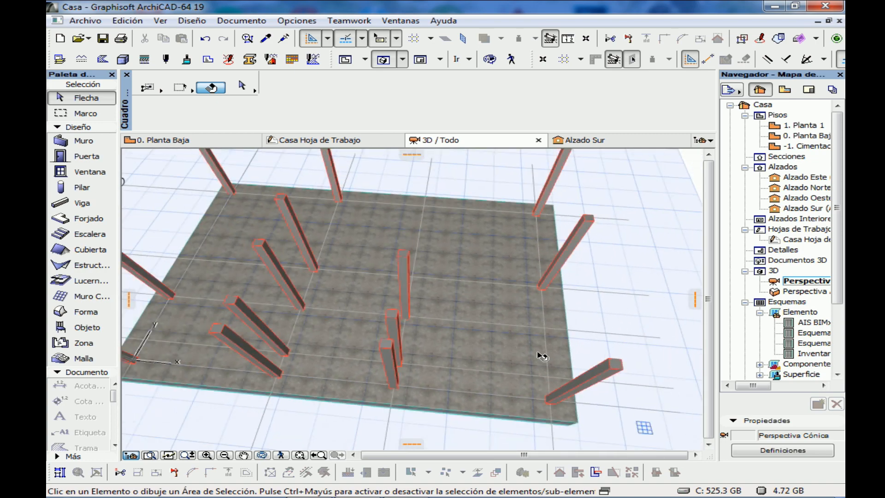
pyautogui.keyDown('shift'); pyautogui.moveTo(246, 299); pyautogui.dragTo(180, 291, button='middle'); pyautogui.keyUp('shift')
pyautogui.scroll(-1, 200, 372)
# Set up a beam on Planta Baja with a height of 300, a width of 200 and a base offset of 3340
pyautogui.click(208, 140)
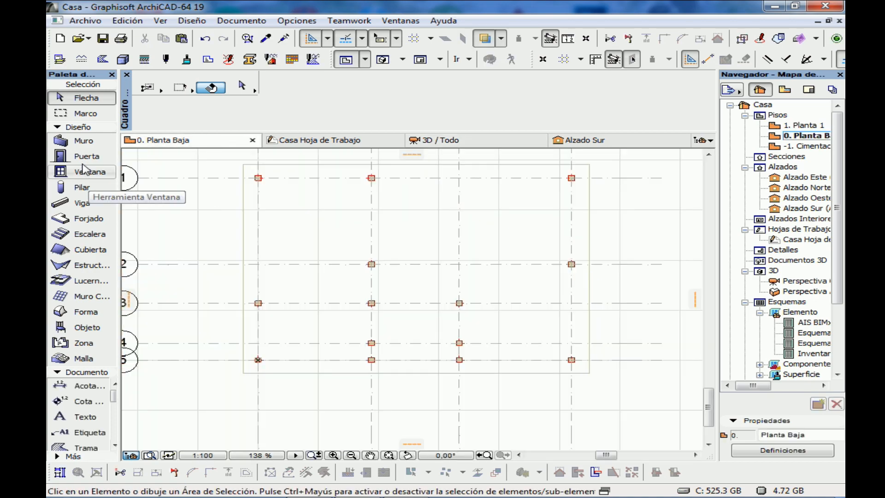
pyautogui.click(80, 203)
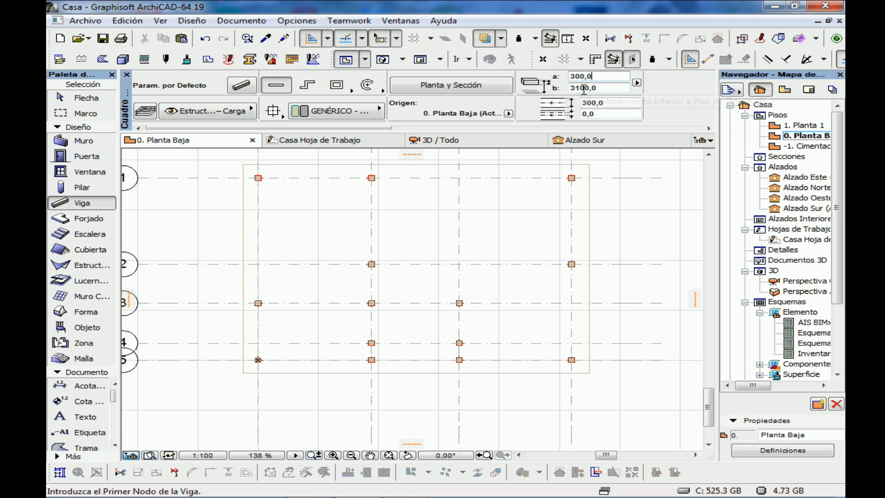
pyautogui.click(598, 103)
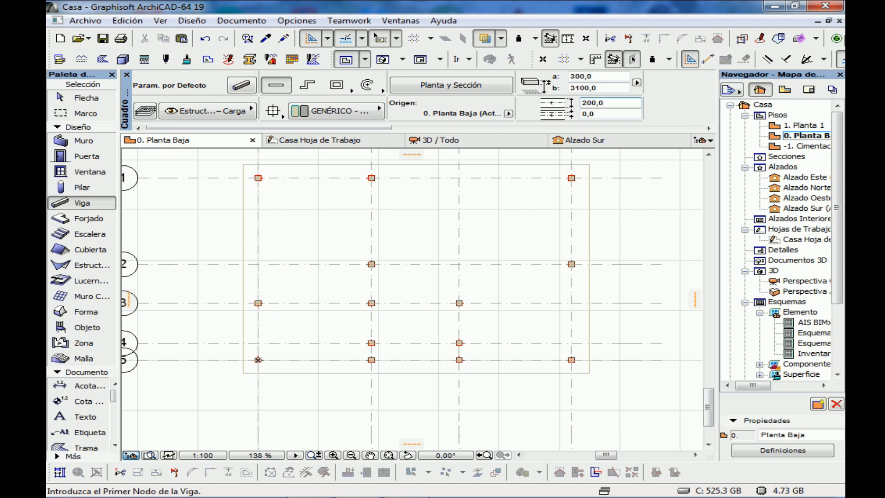
pyautogui.click(593, 87)
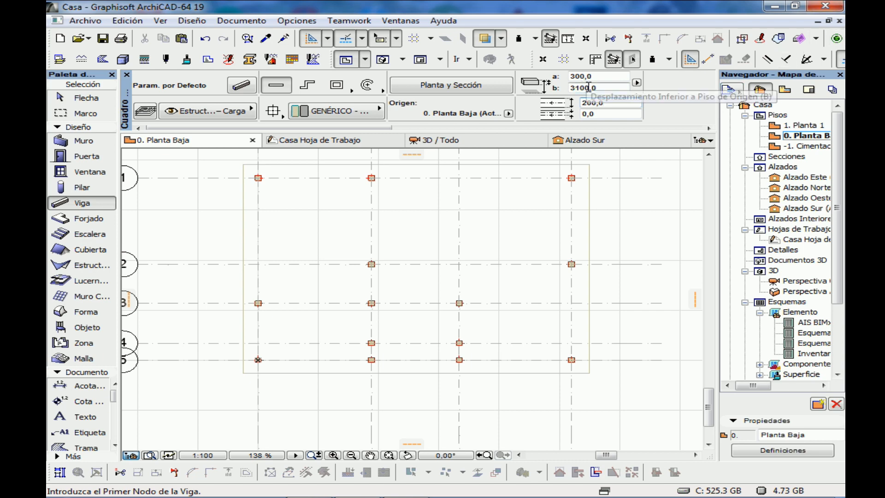
pyautogui.press('BackSpace')
pyautogui.press('BackSpace')
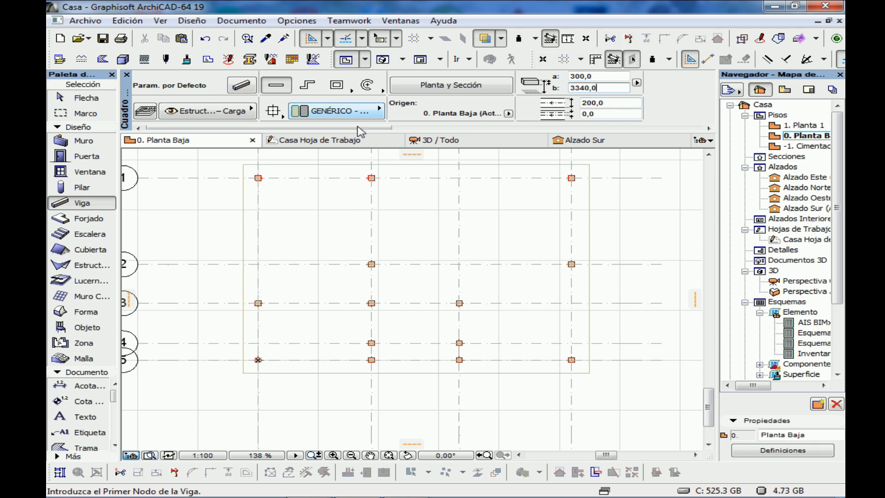
# Assign the beam the layer Estructura – Carga and the building material ST-00 GENÉRICO - ESTRUCTURAL
pyautogui.click(240, 115)
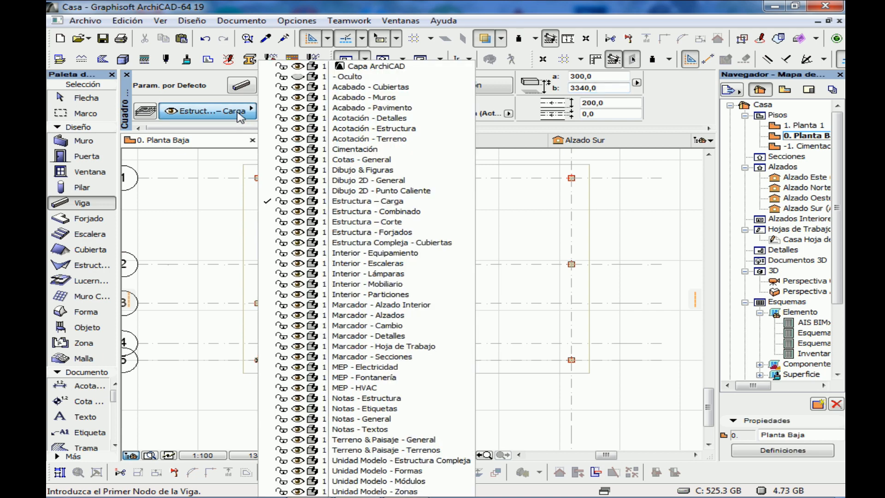
pyautogui.click(360, 201)
pyautogui.click(363, 112)
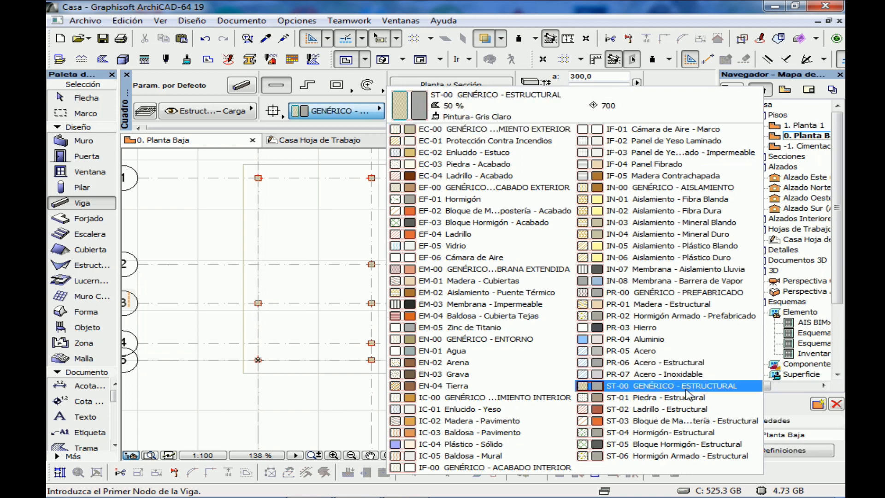
pyautogui.click(685, 388)
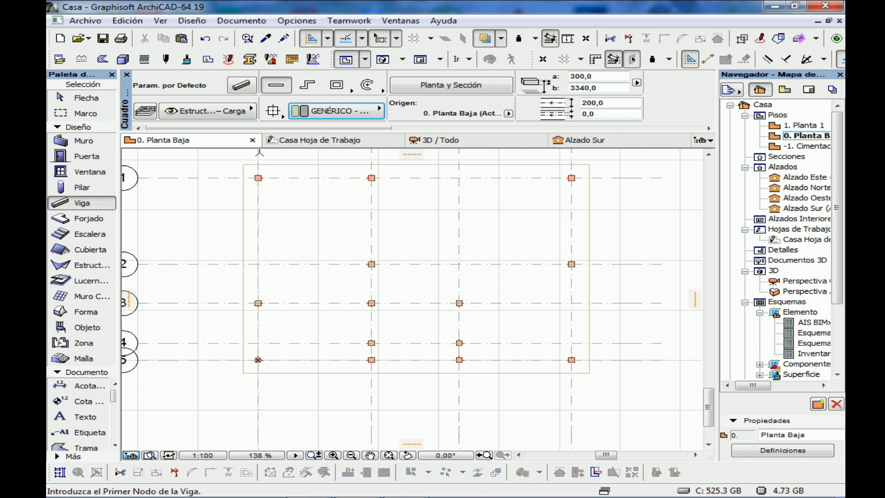
# Draw a beam along grid line 1 between the facing sides of columns A1 and B1
pyautogui.scroll(3, 261, 151)
pyautogui.moveTo(356, 183); pyautogui.dragTo(339, 214, button='middle')
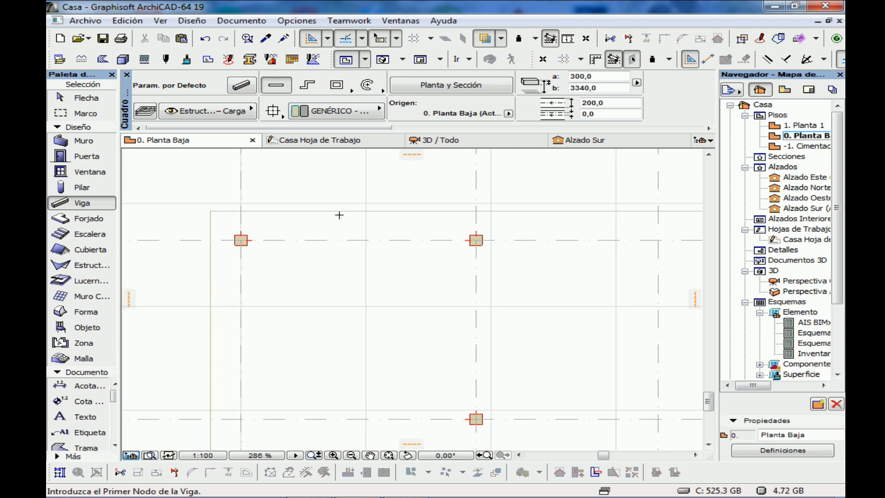
pyautogui.scroll(5, 253, 262)
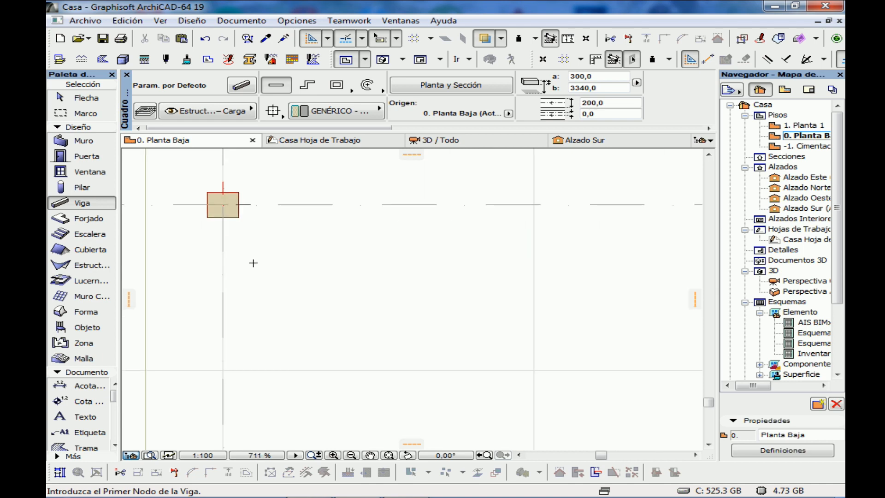
pyautogui.click(239, 204)
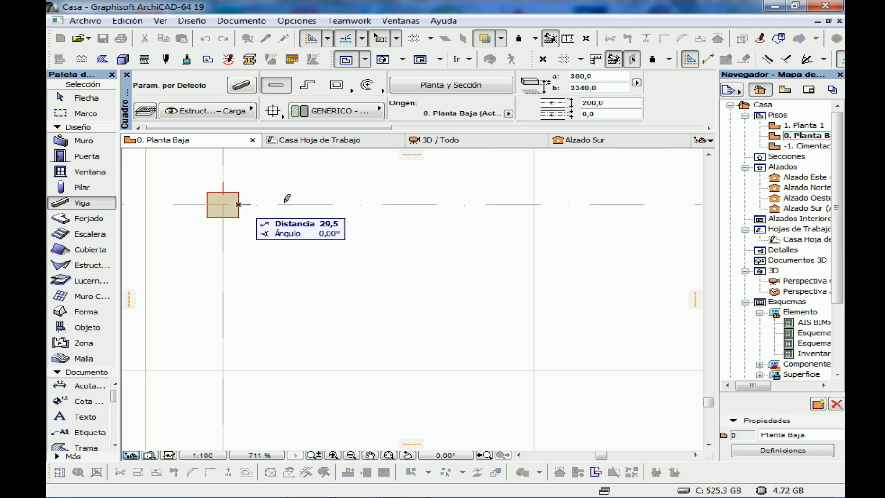
pyautogui.moveTo(441, 212); pyautogui.dragTo(100, 245, button='middle')
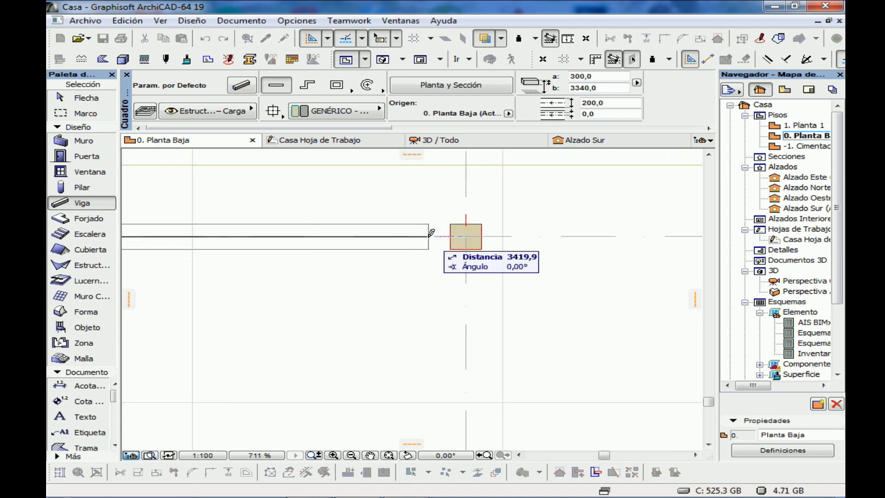
pyautogui.click(448, 235)
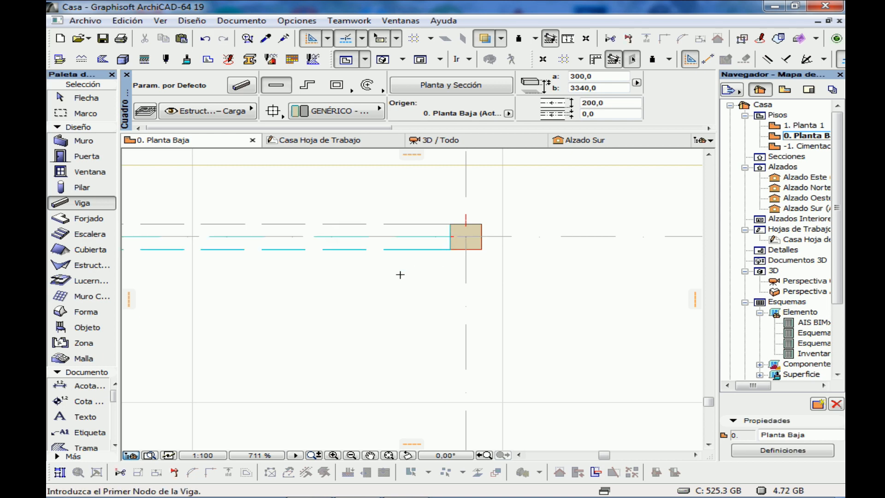
# Draw a beam along grid line B between the facing sides of columns B1 and B2
pyautogui.moveTo(492, 277); pyautogui.dragTo(393, 316, button='middle')
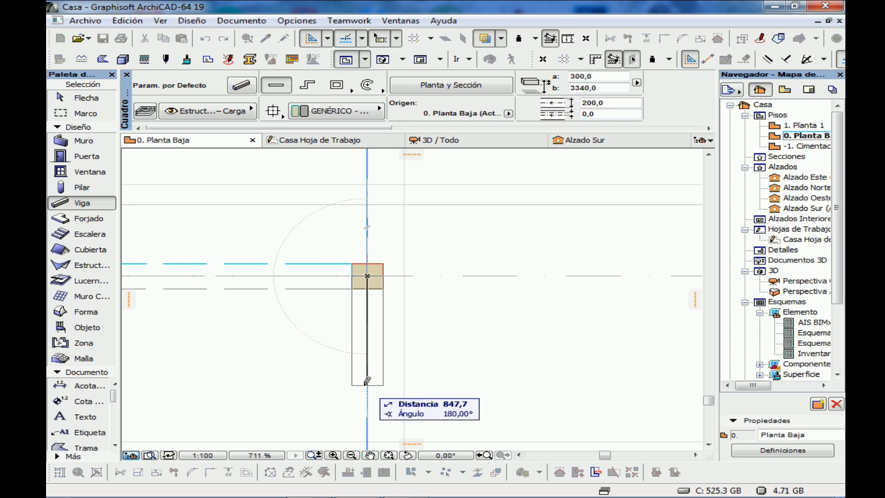
pyautogui.press('Escape')
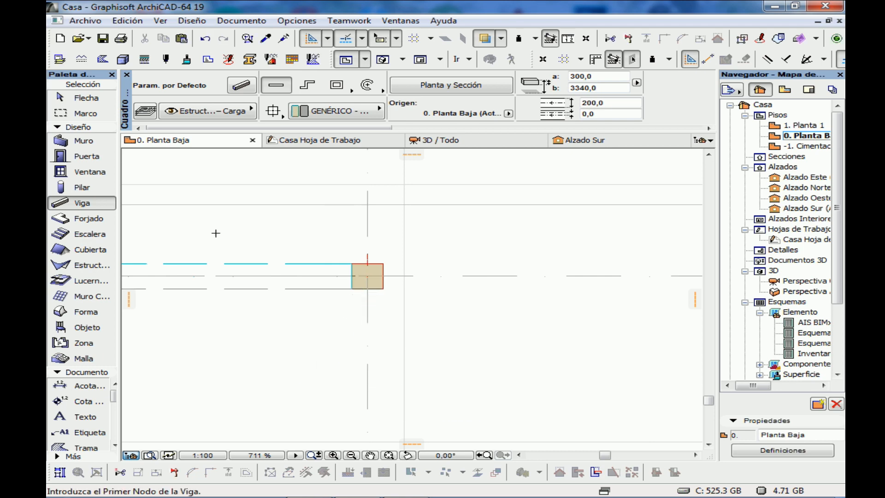
pyautogui.click(367, 288)
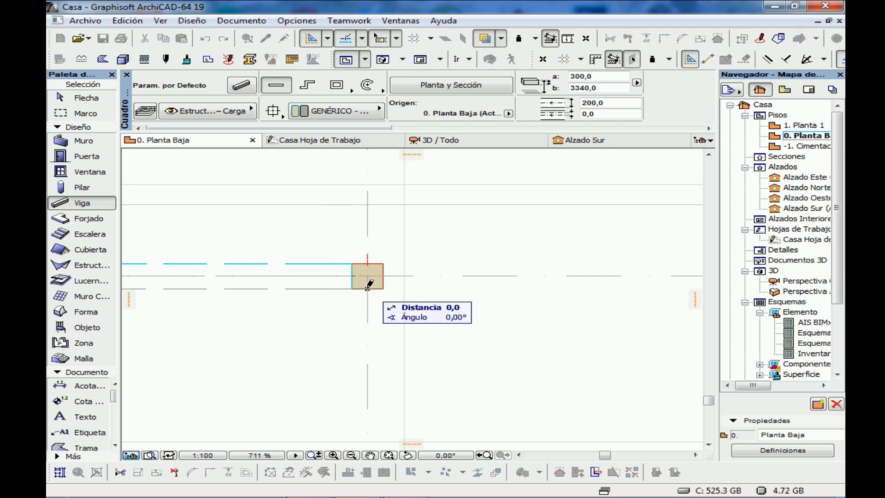
pyautogui.scroll(-4, 371, 348)
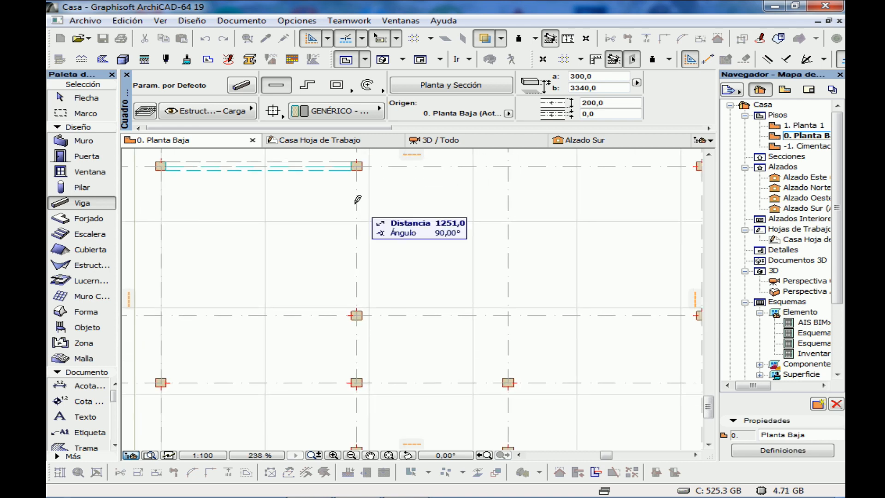
pyautogui.scroll(4, 365, 321)
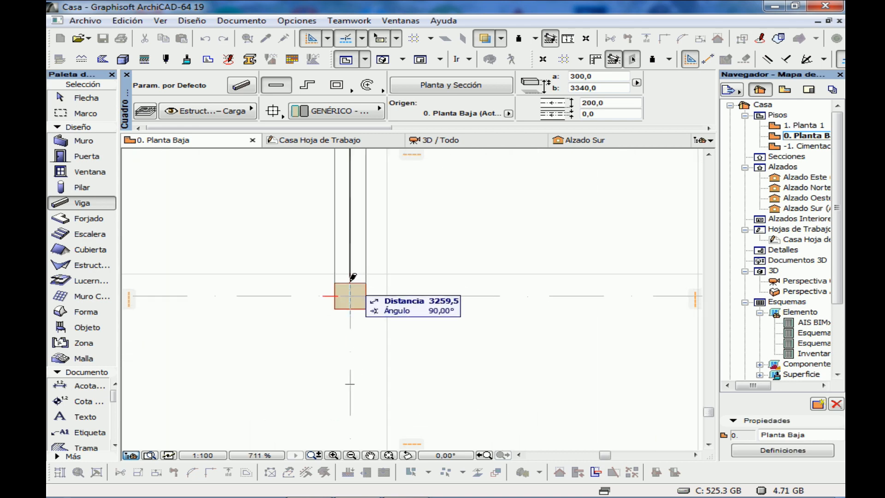
pyautogui.click(354, 283)
pyautogui.scroll(-8, 359, 288)
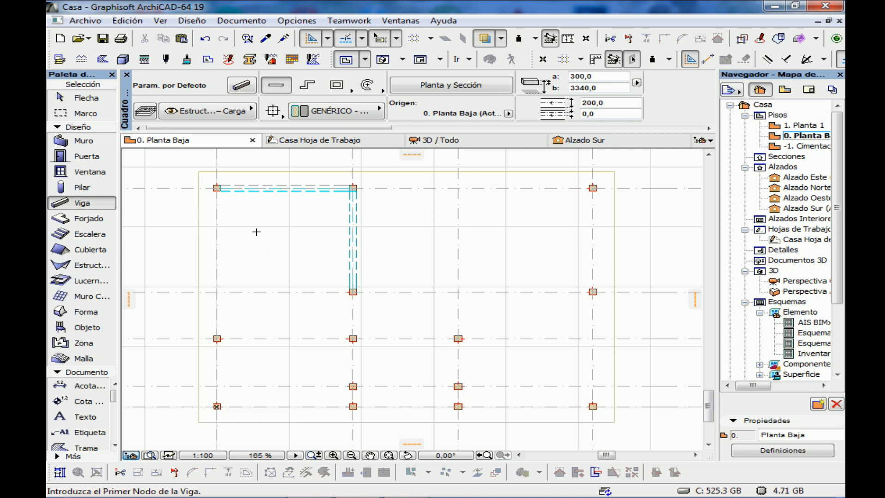
# Draw beams along grid line A between columns A1 and A3 and between columns A3 and A5
pyautogui.scroll(7, 221, 196)
pyautogui.moveTo(221, 196); pyautogui.dragTo(321, 270, button='middle')
pyautogui.click(306, 254)
pyautogui.moveTo(333, 389); pyautogui.dragTo(368, 157, button='middle')
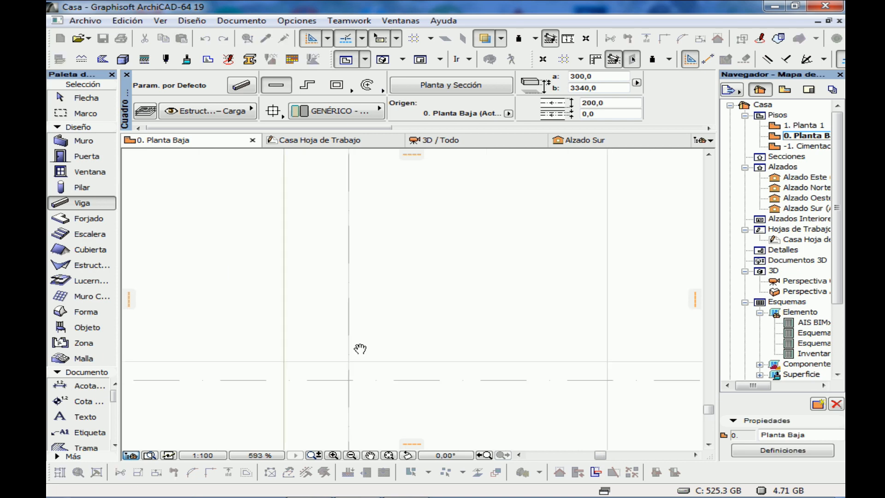
pyautogui.moveTo(359, 348); pyautogui.dragTo(363, 181, button='middle')
pyautogui.click(354, 368)
pyautogui.moveTo(354, 368); pyautogui.dragTo(354, 243, button='middle')
pyautogui.click(354, 264)
pyautogui.moveTo(352, 391); pyautogui.dragTo(346, 186, button='middle')
pyautogui.click(347, 281)
# Draw a beam along grid line 5 between columns A5 and B5
pyautogui.click(362, 292)
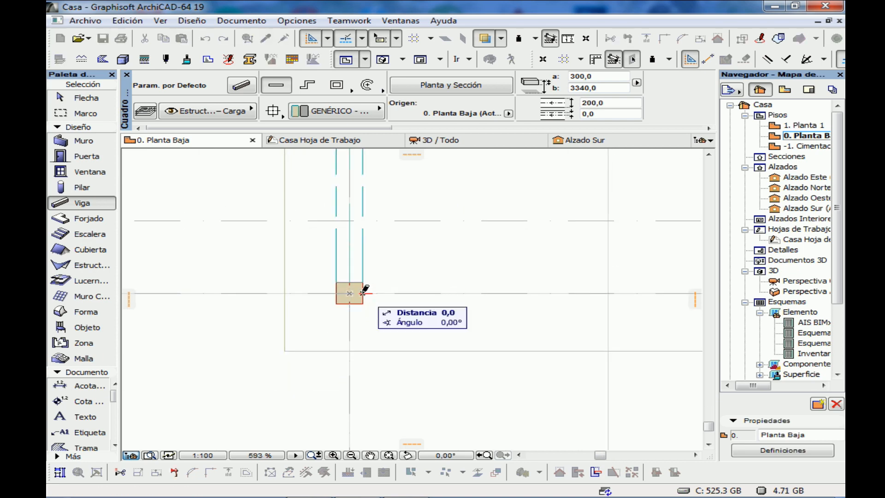
pyautogui.moveTo(622, 291); pyautogui.dragTo(240, 274, button='middle')
pyautogui.click(438, 275)
pyautogui.moveTo(467, 271); pyautogui.dragTo(387, 266, button='middle')
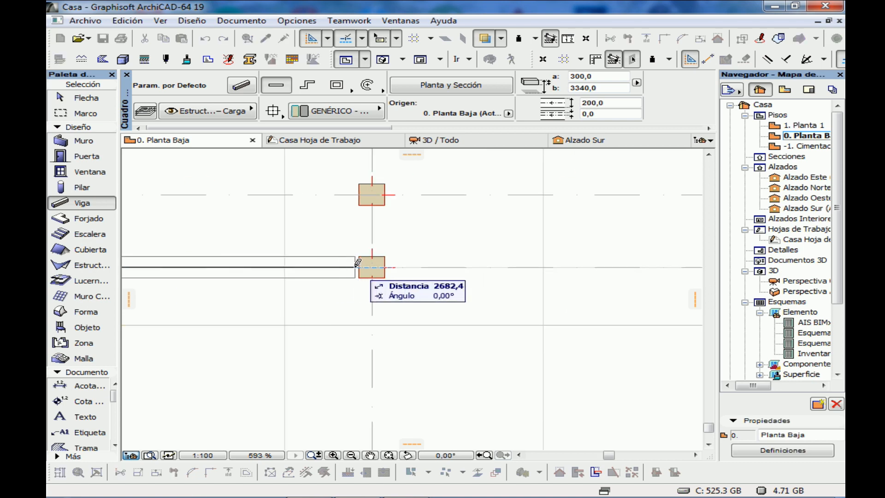
pyautogui.click(372, 266)
# Frame the bay between columns B4, C4, C5 and B5 with beams along grid lines 4, C, 5 and B
pyautogui.click(370, 201)
pyautogui.click(370, 196)
pyautogui.moveTo(200, 197); pyautogui.dragTo(450, 233, button='middle')
pyautogui.click(245, 233)
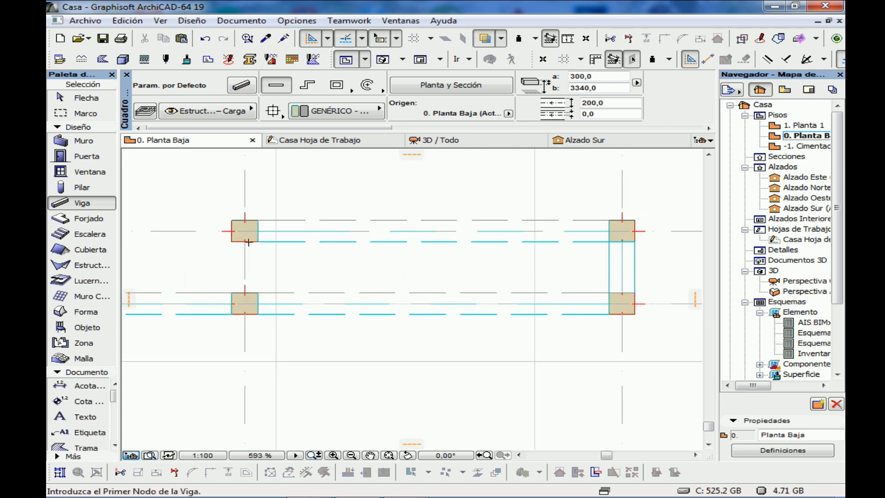
pyautogui.click(245, 234)
pyautogui.click(245, 300)
# Draw a beam along grid line 5 between the facing sides of columns C5 and D5
pyautogui.moveTo(643, 303); pyautogui.dragTo(195, 313, button='middle')
pyautogui.click(273, 297)
pyautogui.click(297, 313)
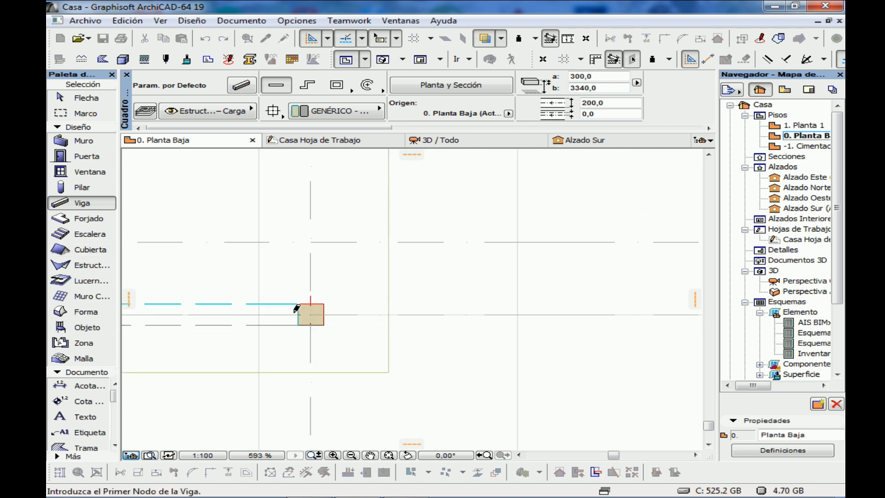
# Draw beams along grid line D between columns D5 and D2 and between columns D2 and D1
pyautogui.click(310, 302)
pyautogui.scroll(-2, 315, 184)
pyautogui.moveTo(308, 159); pyautogui.dragTo(291, 433, button='middle')
pyautogui.scroll(3, 289, 261)
pyautogui.click(310, 258)
pyautogui.click(311, 205)
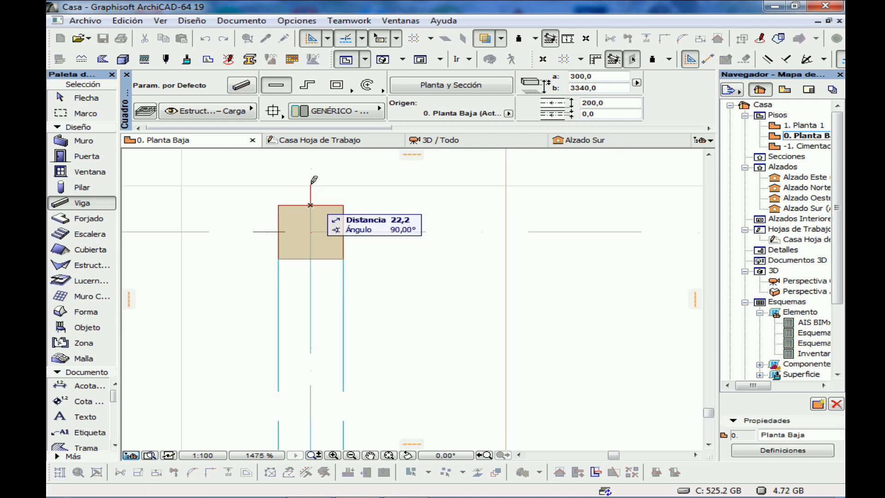
pyautogui.scroll(-3, 311, 180)
pyautogui.moveTo(312, 180); pyautogui.dragTo(295, 375, button='middle')
pyautogui.scroll(3, 285, 219)
pyautogui.click(320, 223)
# Draw a beam along grid line 1 between the facing sides of columns D1 and B1
pyautogui.click(294, 202)
pyautogui.scroll(-7, 150, 221)
pyautogui.moveTo(162, 217); pyautogui.dragTo(684, 237, button='middle')
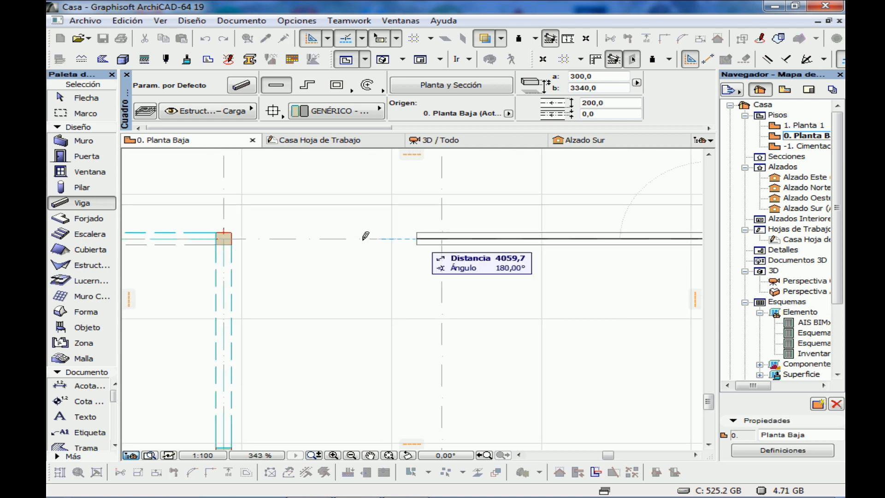
pyautogui.click(231, 237)
# Draw a beam along grid line B between the facing sides of columns B2 and B3
pyautogui.scroll(-1, 229, 258)
pyautogui.moveTo(226, 421); pyautogui.dragTo(282, 255, button='middle')
pyautogui.click(281, 225)
pyautogui.press('Escape')
pyautogui.scroll(5, 283, 228)
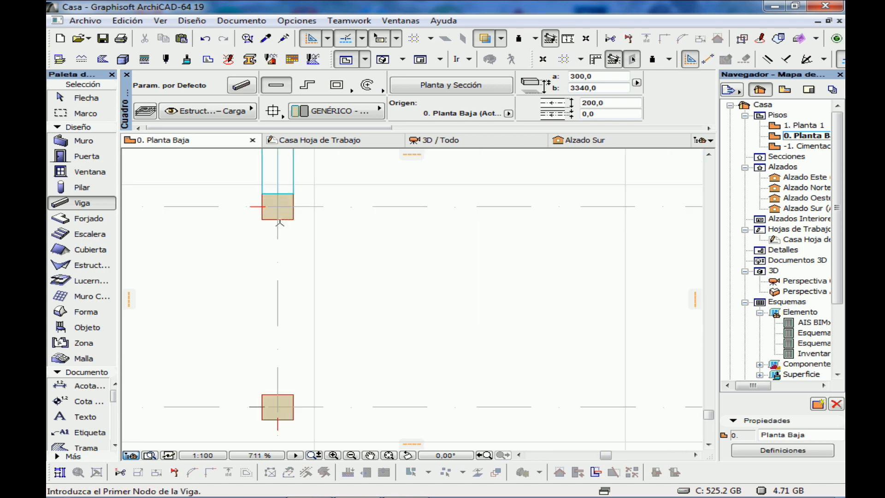
pyautogui.click(277, 220)
pyautogui.click(278, 394)
# Draw a beam along grid line B between the facing sides of columns B3 and B4
pyautogui.scroll(-5, 323, 380)
pyautogui.moveTo(323, 379); pyautogui.dragTo(323, 283, button='middle')
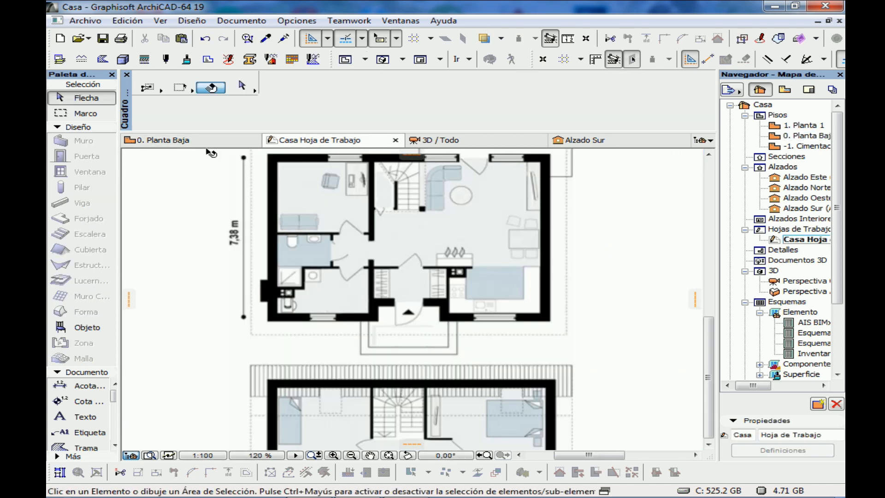
pyautogui.scroll(3, 303, 267)
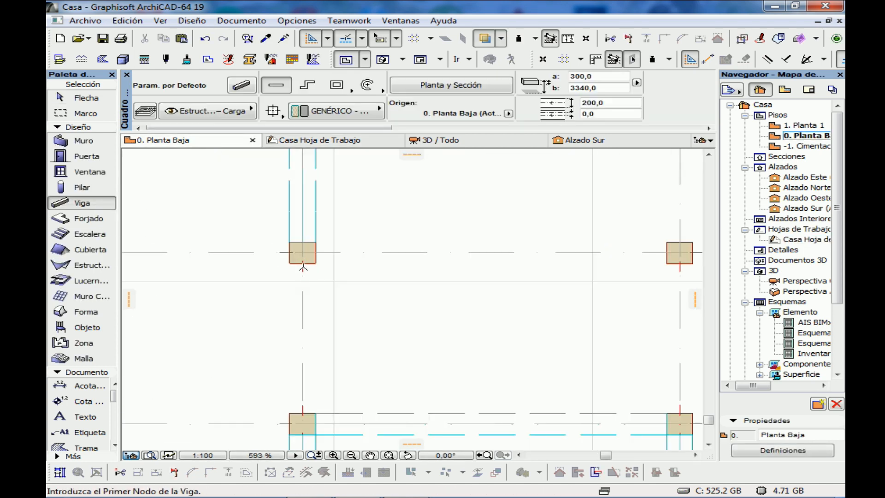
pyautogui.click(302, 263)
pyautogui.click(302, 413)
# Draw a beam along grid line C between the facing sides of columns C4 and C3
pyautogui.scroll(-2, 535, 323)
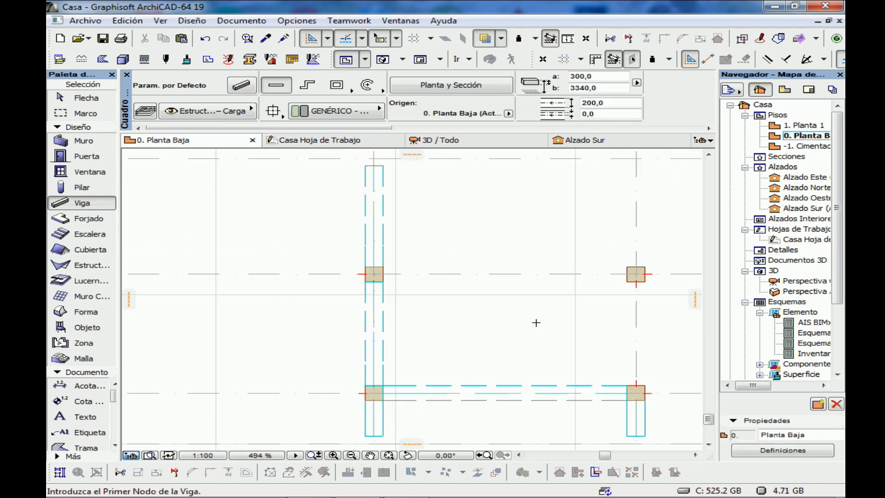
pyautogui.moveTo(535, 322); pyautogui.dragTo(294, 338, button='middle')
pyautogui.scroll(2, 395, 402)
pyautogui.click(395, 404)
pyautogui.click(395, 254)
# Draw a beam along grid line 3 between the facing sides of columns C3 and B3
pyautogui.moveTo(396, 251); pyautogui.dragTo(602, 299, button='middle')
pyautogui.click(587, 291)
pyautogui.click(236, 291)
pyautogui.scroll(-7, 280, 329)
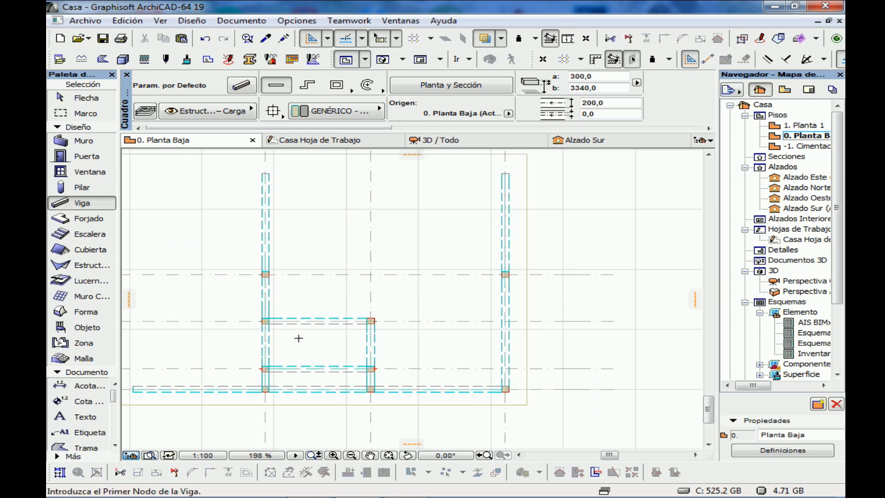
pyautogui.moveTo(298, 338); pyautogui.dragTo(354, 365, button='middle')
pyautogui.scroll(-1, 353, 365)
pyautogui.press('Escape')
# Examine the finished beam layout in plan and the beam-to-column joints from several angles in the 3D view
pyautogui.moveTo(479, 329); pyautogui.dragTo(464, 271, button='middle')
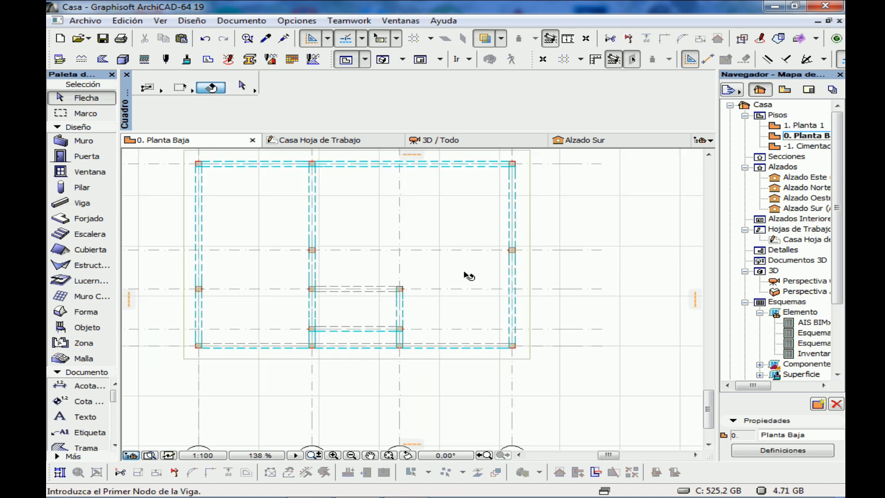
pyautogui.moveTo(404, 209); pyautogui.dragTo(427, 264, button='middle')
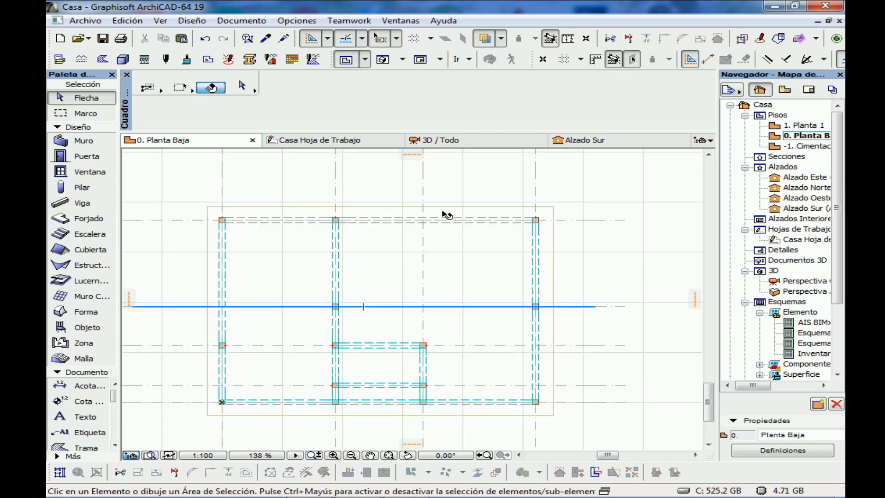
pyautogui.click(444, 140)
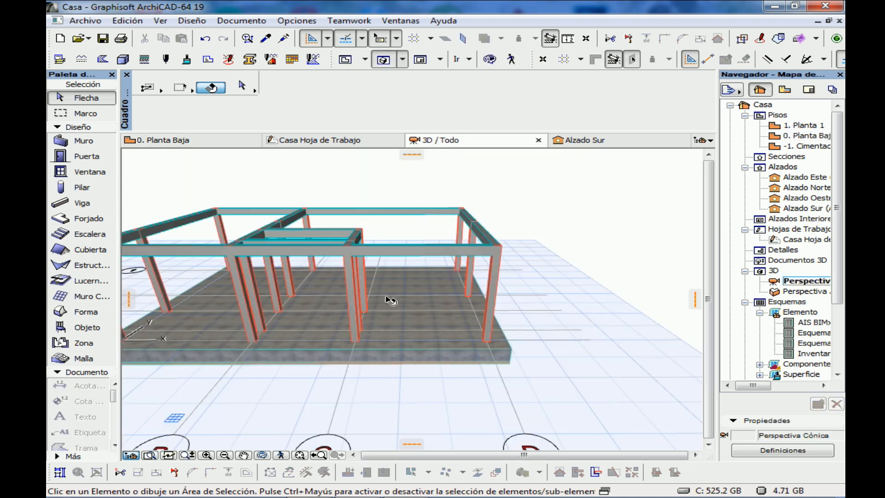
pyautogui.keyDown('shift'); pyautogui.moveTo(390, 298); pyautogui.dragTo(221, 356, button='middle'); pyautogui.keyUp('shift')
pyautogui.scroll(3, 387, 332)
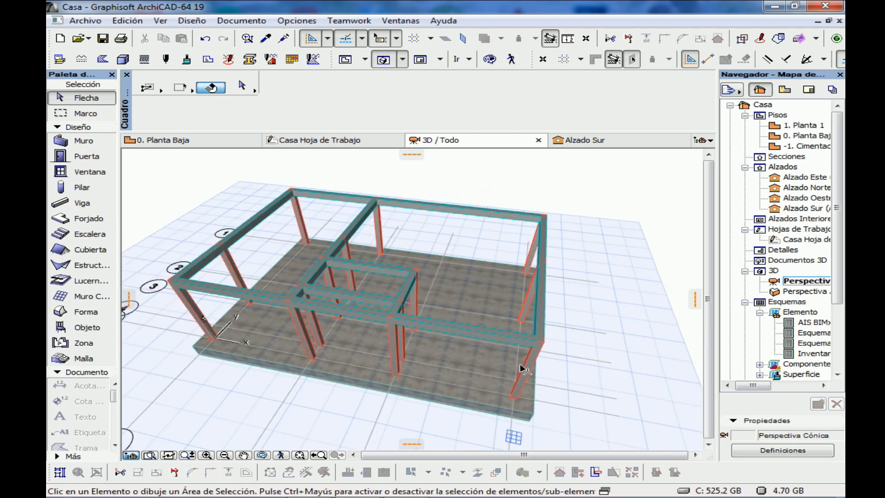
pyautogui.scroll(1, 648, 373)
pyautogui.scroll(5, 556, 324)
pyautogui.scroll(2, 556, 324)
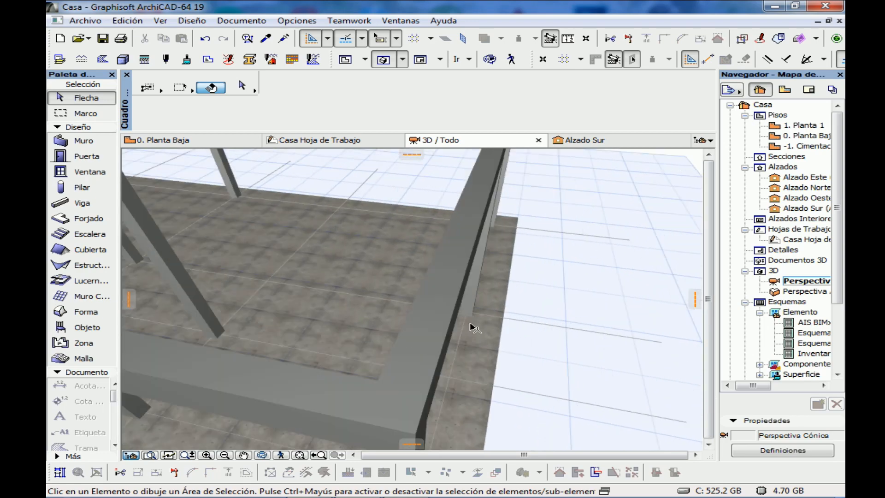
pyautogui.keyDown('shift'); pyautogui.moveTo(502, 389); pyautogui.dragTo(282, 253, button='middle'); pyautogui.keyUp('shift')
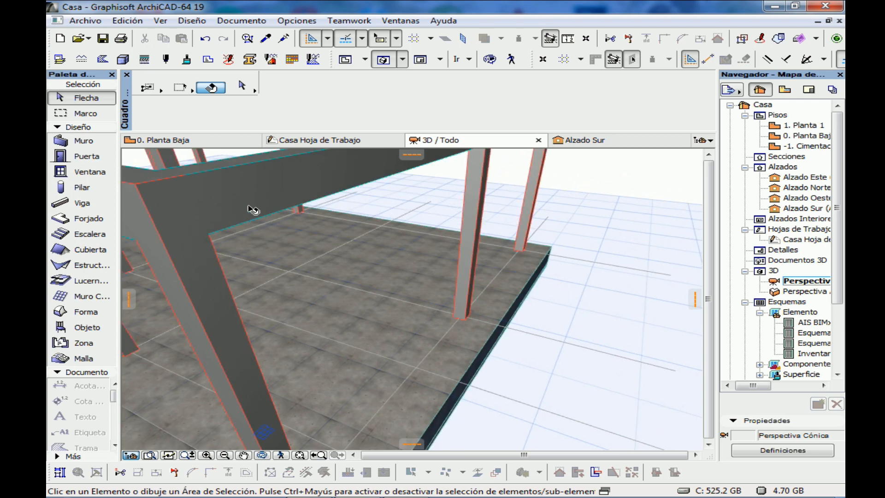
pyautogui.scroll(-5, 271, 325)
pyautogui.keyDown('shift'); pyautogui.moveTo(207, 330); pyautogui.dragTo(395, 351, button='middle'); pyautogui.keyUp('shift')
pyautogui.scroll(-3, 258, 367)
pyautogui.hotkey('ctrl', 'a')
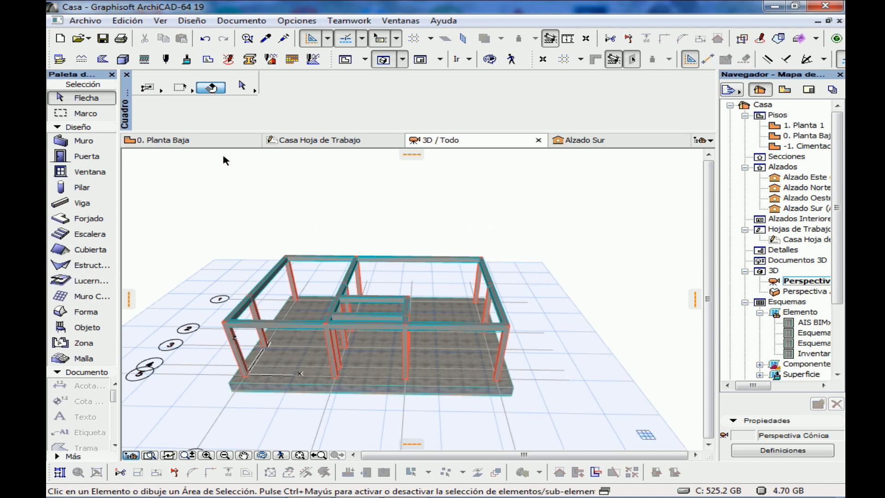
# Return to the Planta Baja plan and assign new slabs the layer Estructura - Forjados
pyautogui.click(212, 141)
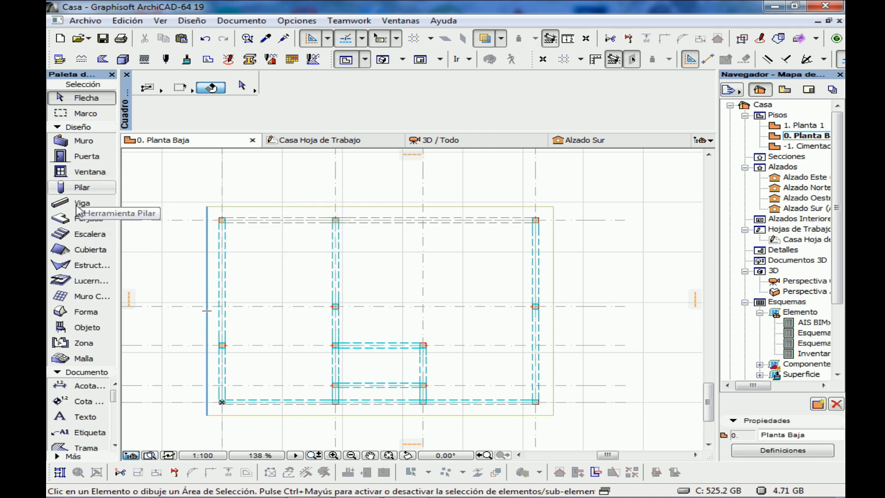
pyautogui.click(89, 223)
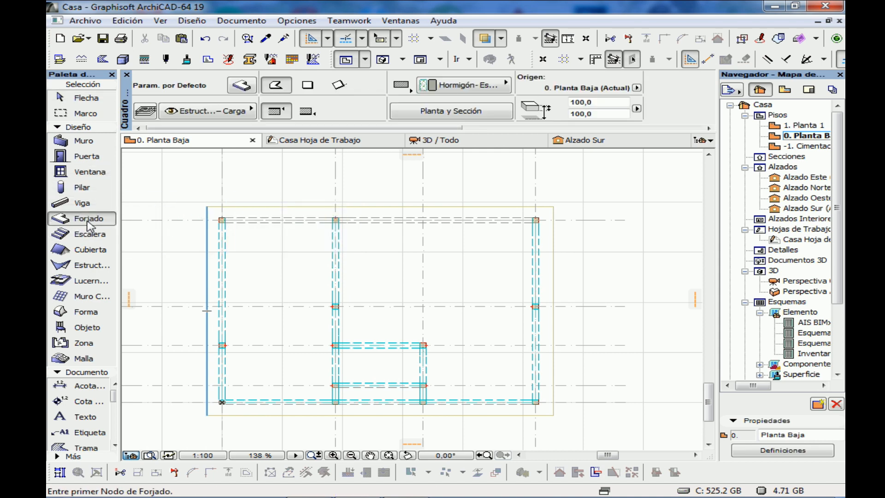
pyautogui.click(214, 116)
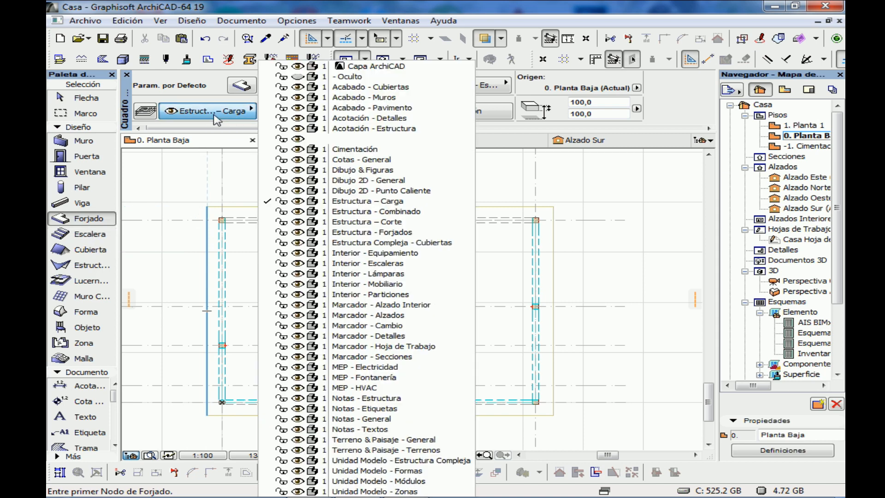
pyautogui.click(354, 233)
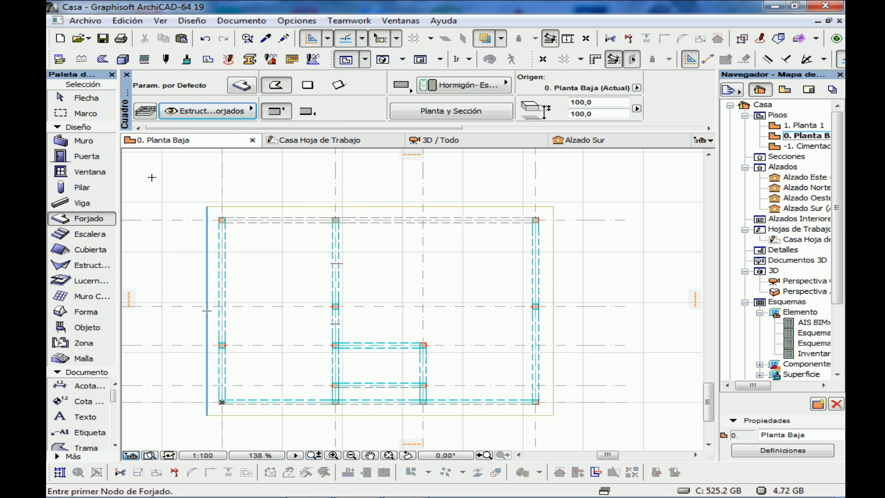
# Set the default slab's thickness to 300 and its offset from Planta Baja to 3340
pyautogui.click(241, 86)
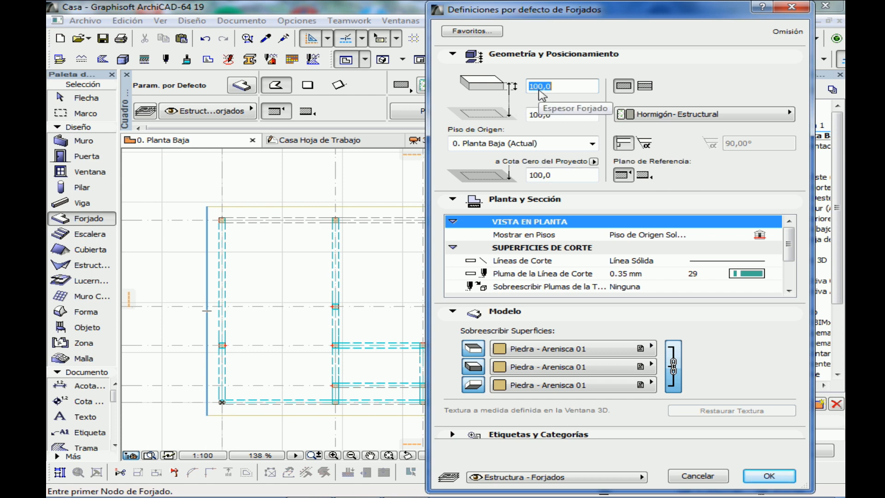
pyautogui.write('300')
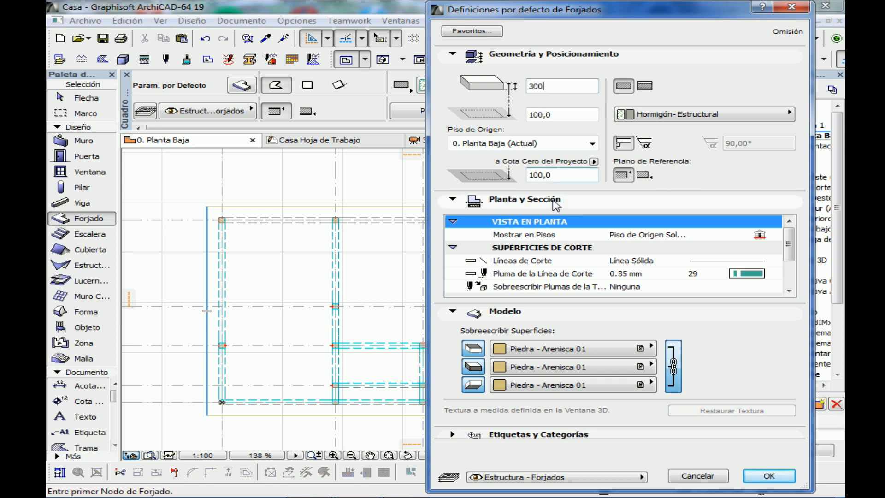
pyautogui.write(',0')
pyautogui.press('Tab')
pyautogui.write('3349')
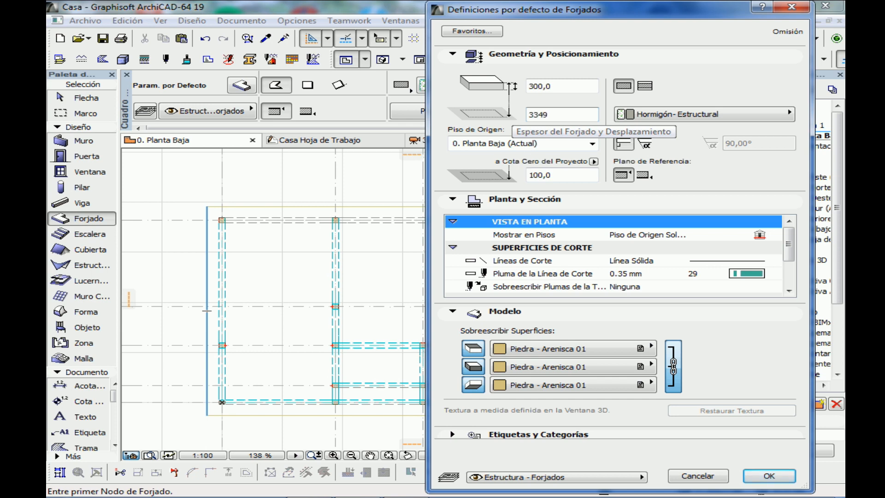
pyautogui.press('BackSpace')
pyautogui.write('0')
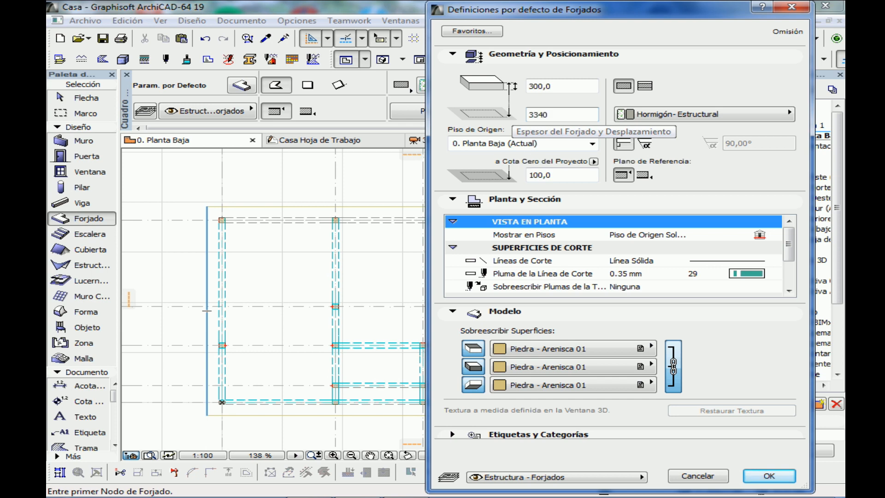